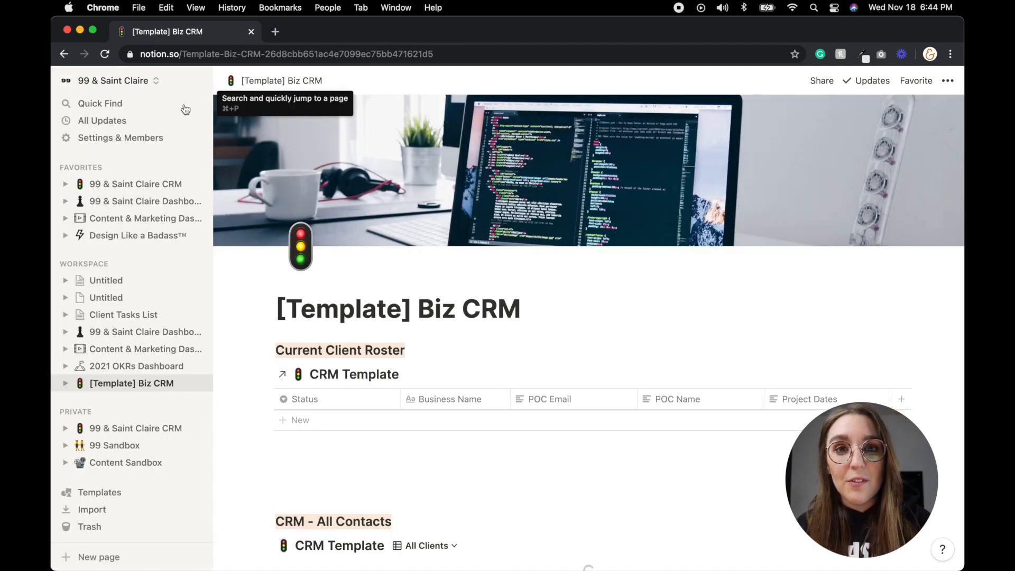
# - Collapse the sidebar and scroll down to the CRM - All Contacts table
pyautogui.click(204, 81)
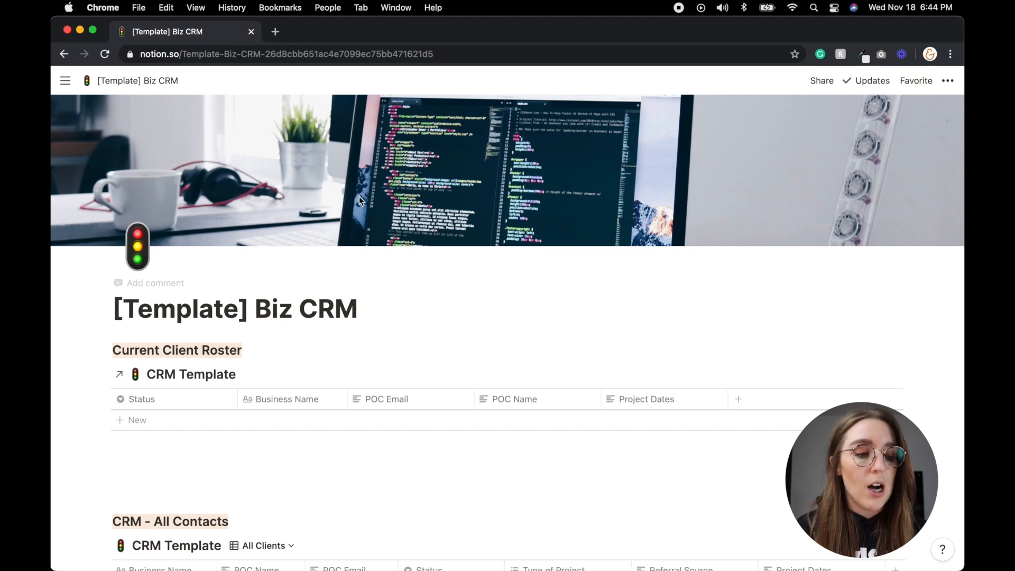
pyautogui.scroll(-2, 452, 273)
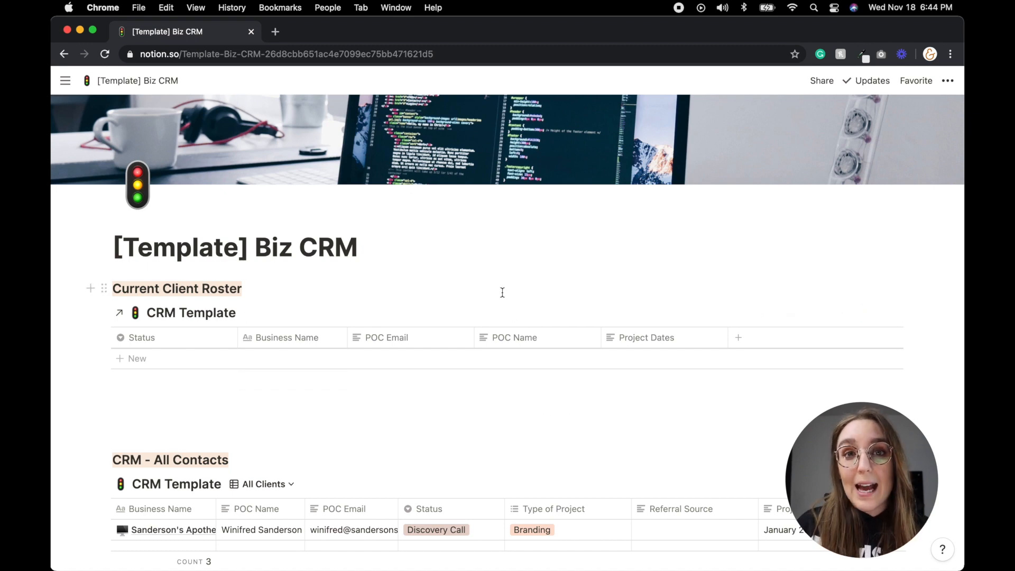
pyautogui.scroll(-3, 503, 296)
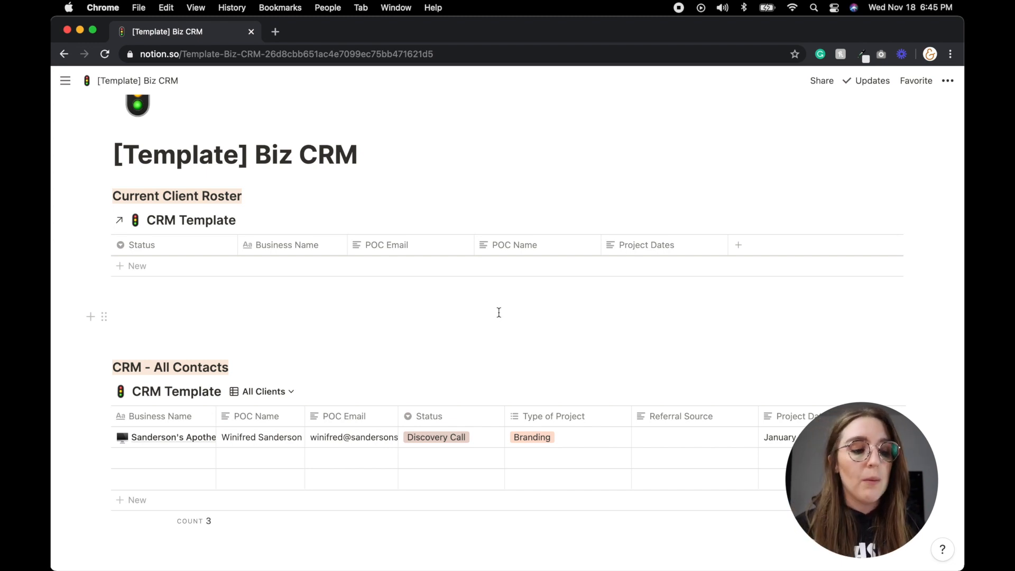
pyautogui.scroll(-4, 498, 313)
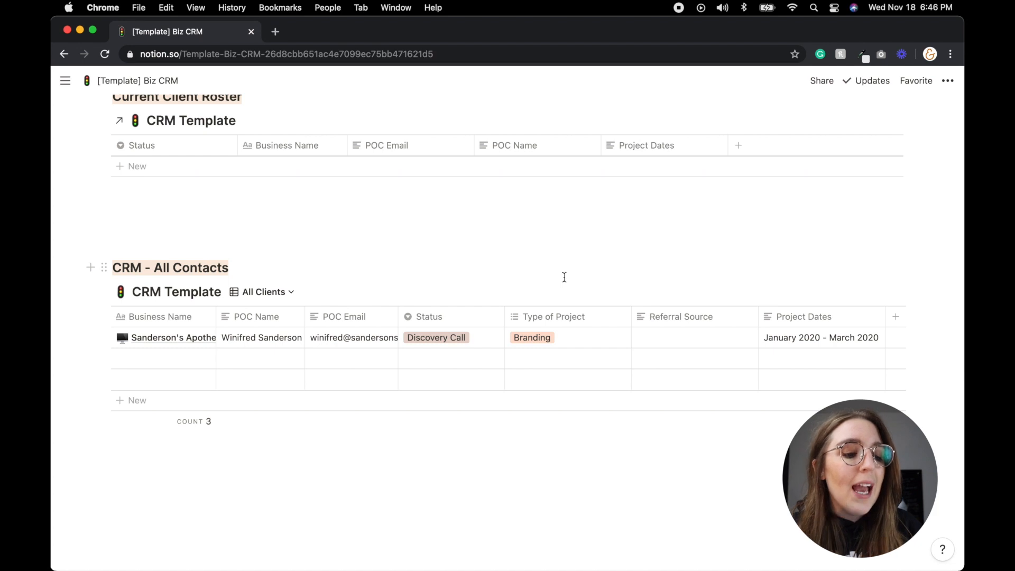
pyautogui.click(478, 338)
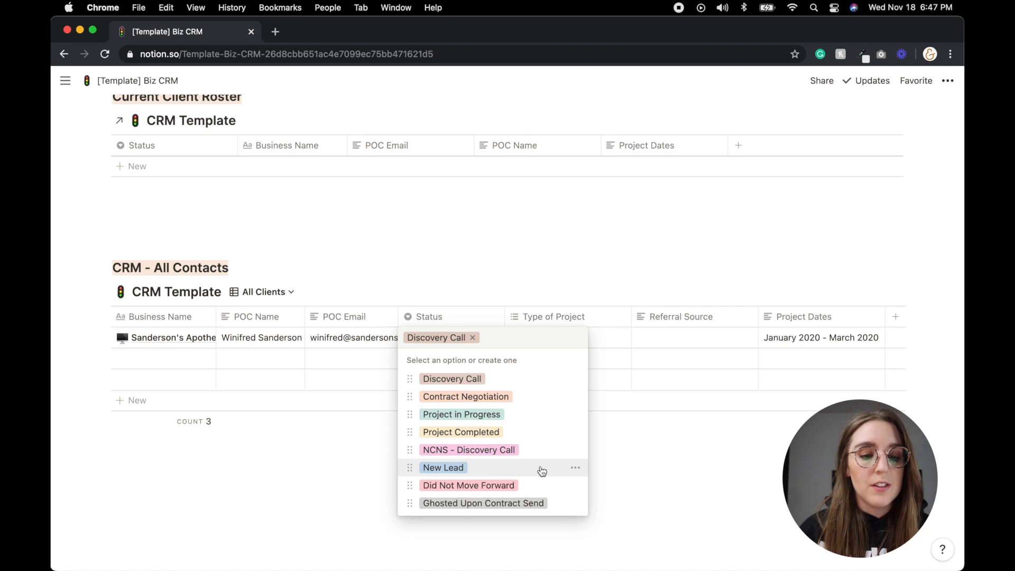
# - Review the first contact's Status and Type of Project options unchanged, then edit its empty Referral Source
pyautogui.press('Escape')
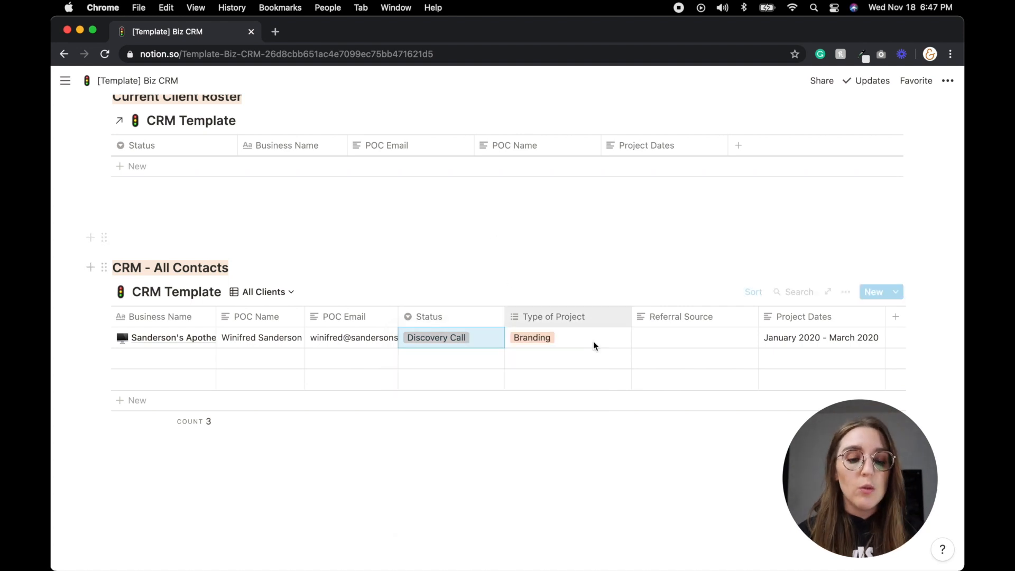
pyautogui.click(580, 341)
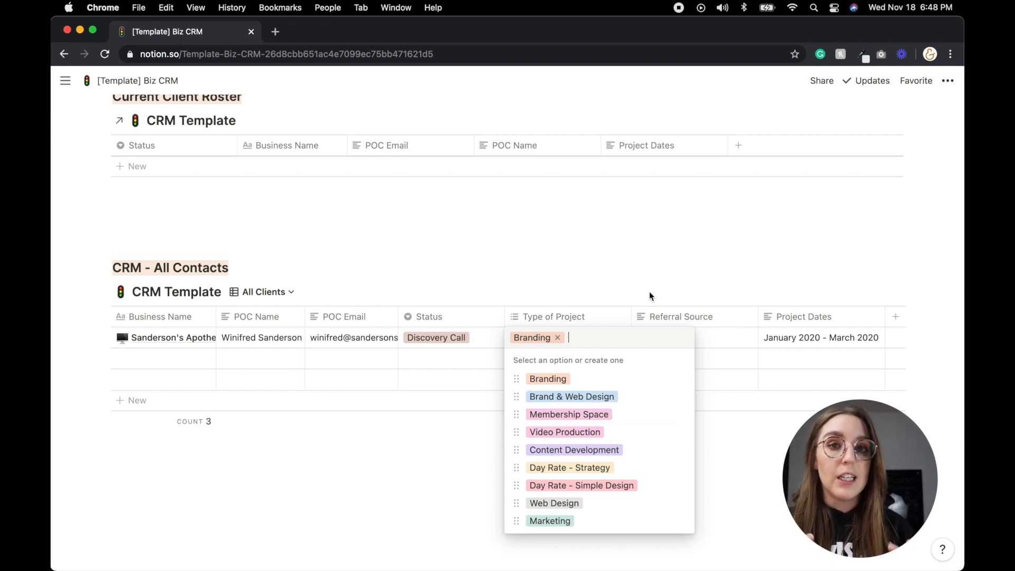
pyautogui.press('Escape')
pyautogui.click(691, 335)
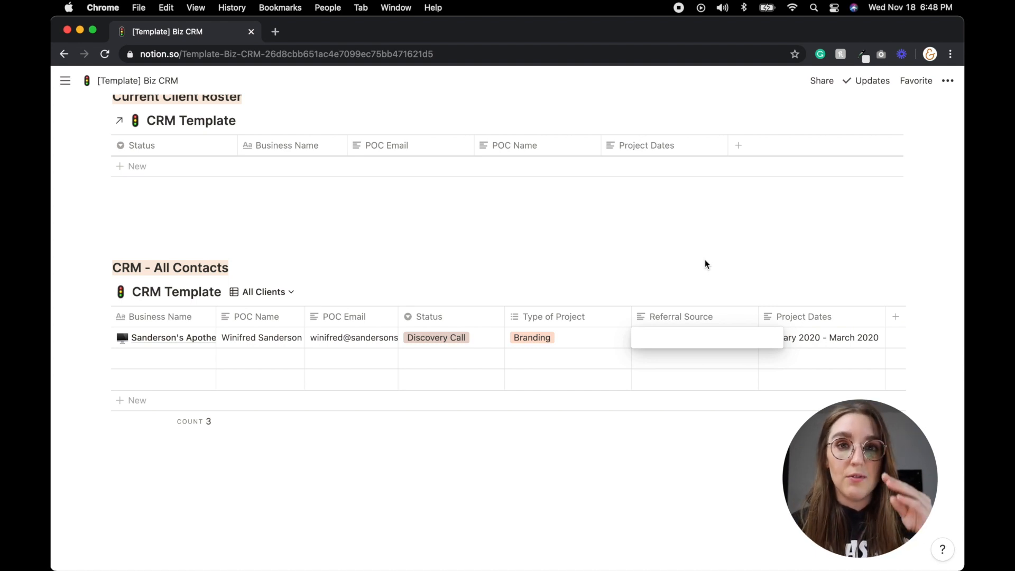
# - Leave Referral Source empty and show the new-entry templates: Client PM Template and Empty page
pyautogui.press('Escape')
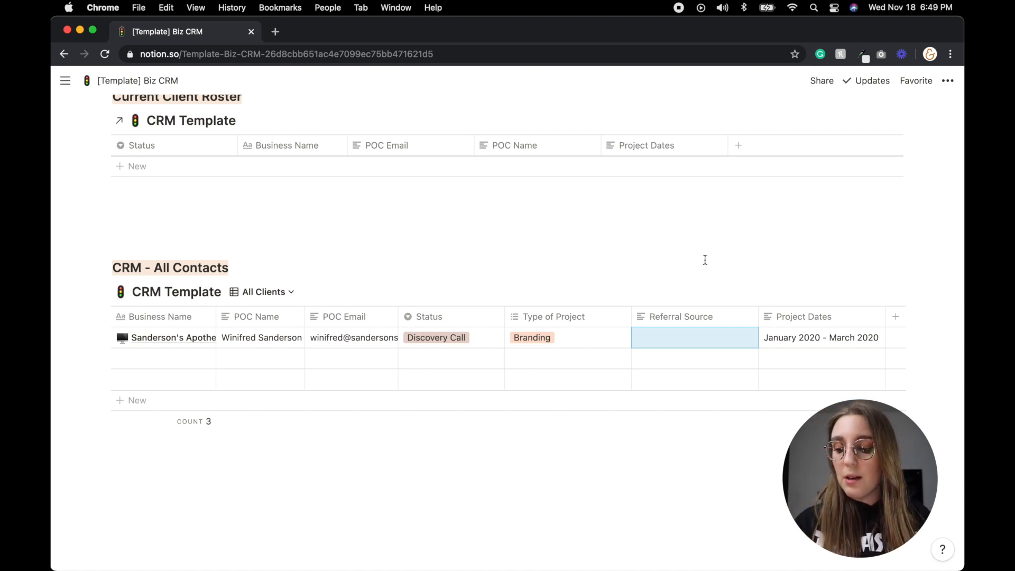
pyautogui.click(705, 259)
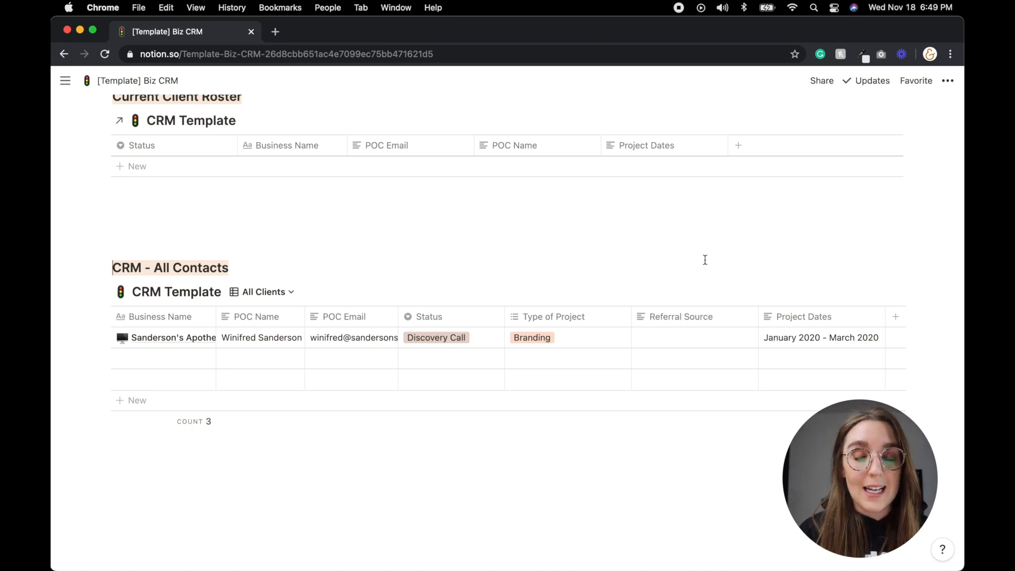
pyautogui.hscroll(1, 763, 333)
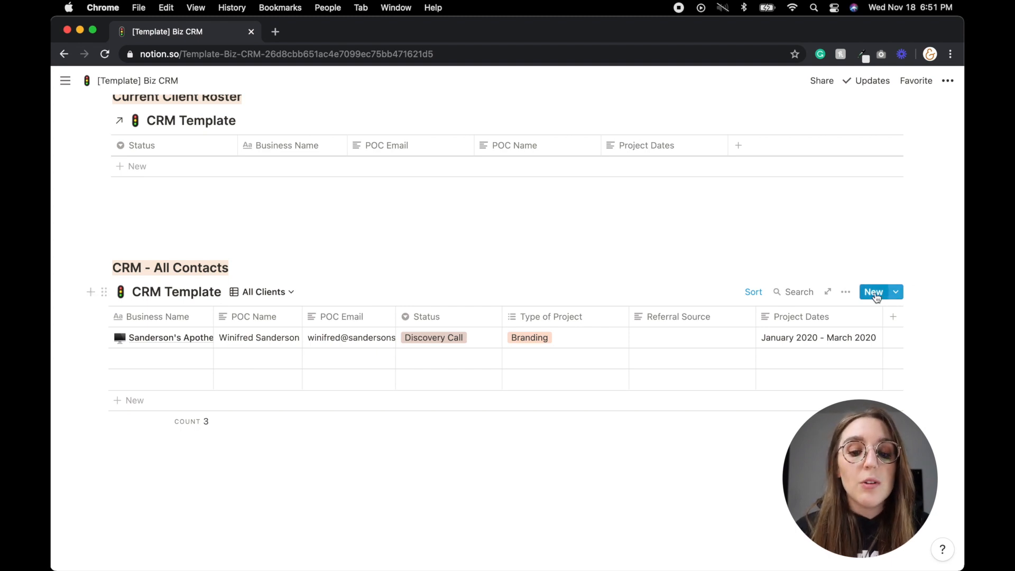
pyautogui.click(896, 292)
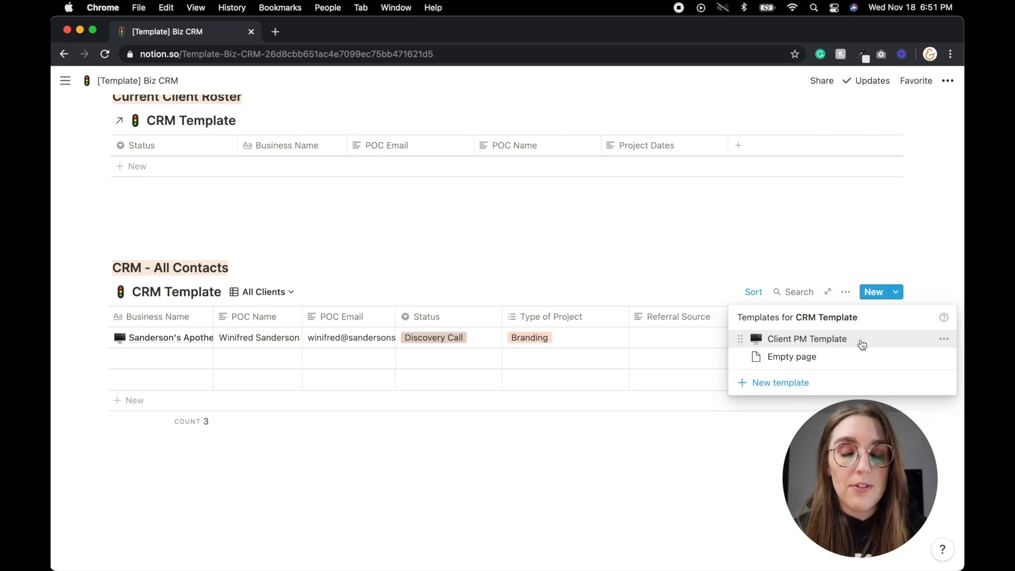
# - Create a new All Contacts entry from the Client PM Template, discarding the blank page first
pyautogui.click(877, 295)
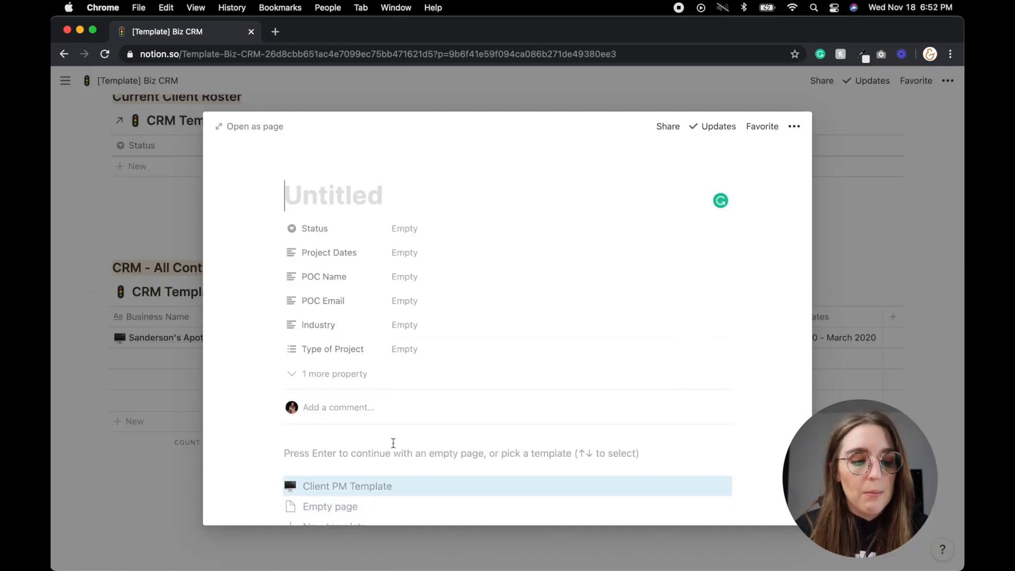
pyautogui.click(886, 388)
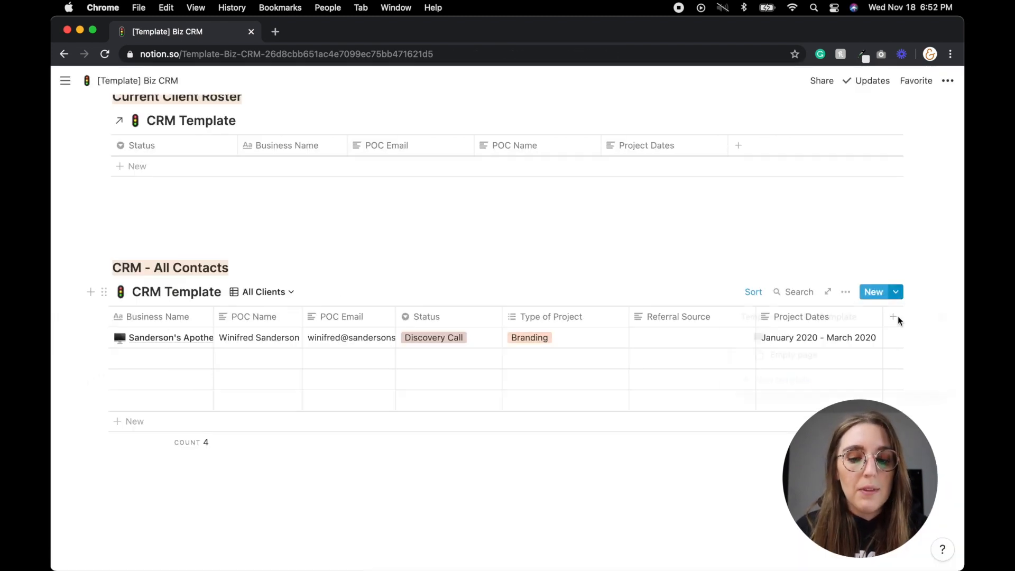
pyautogui.click(845, 349)
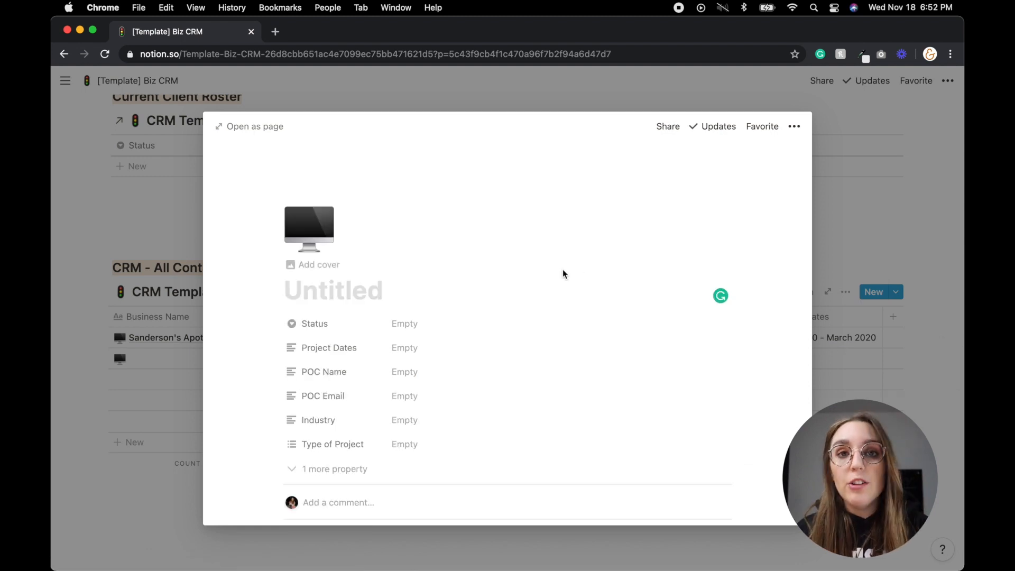
# - Open the new entry as a full page and give it a test title
pyautogui.click(248, 126)
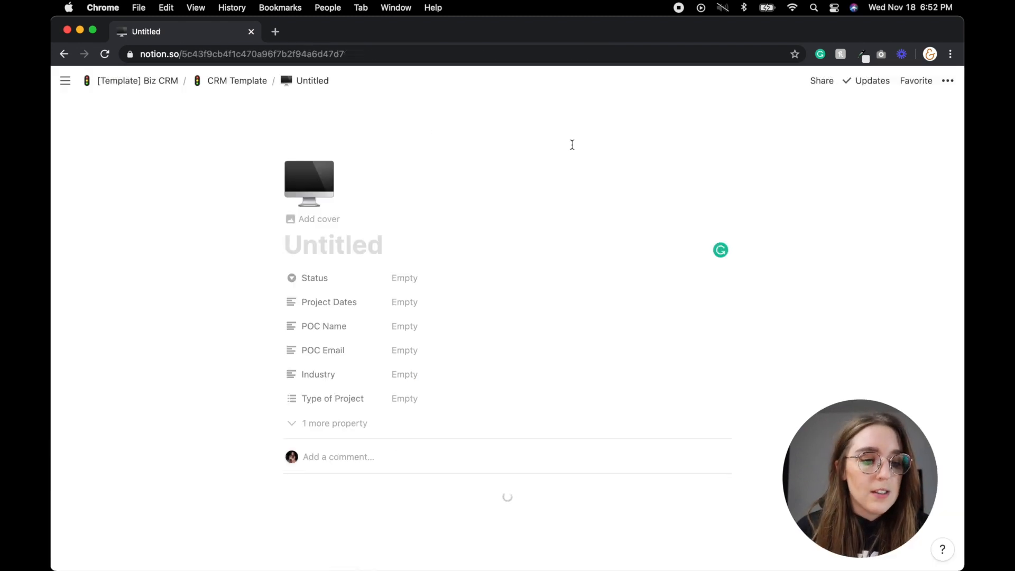
pyautogui.scroll(-1, 464, 301)
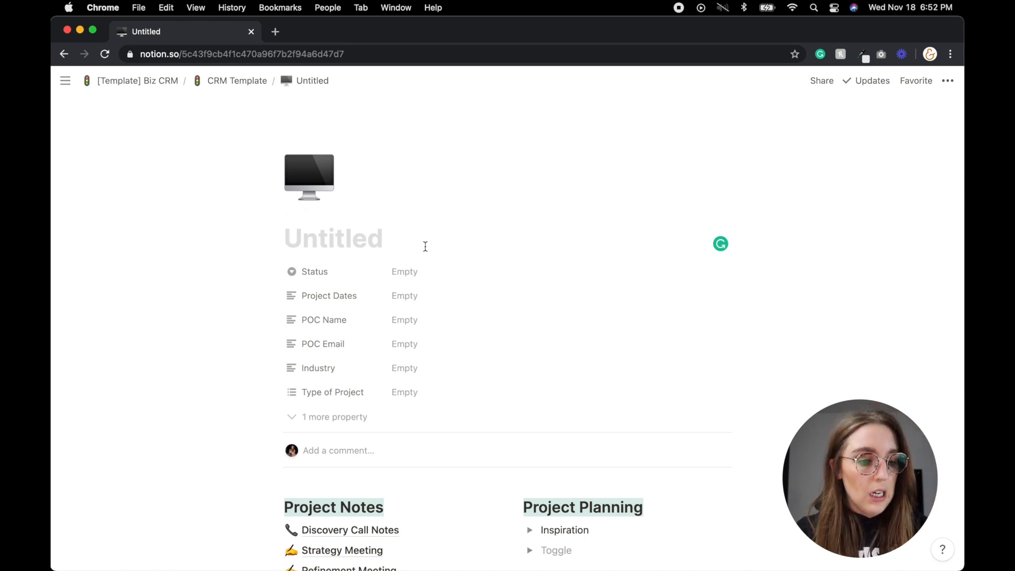
pyautogui.write("Sara's Test")
pyautogui.press('Tab')
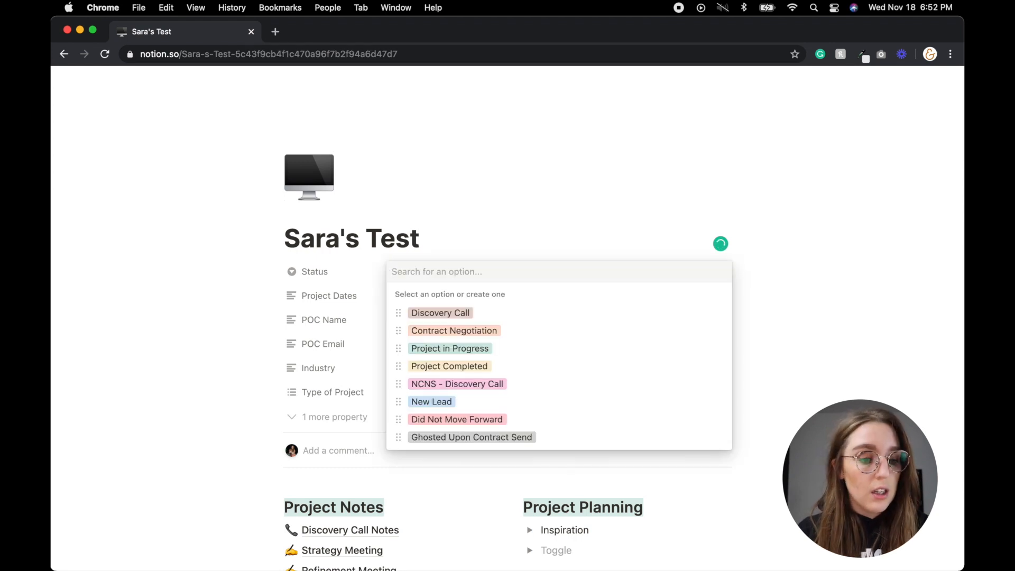
# - Set the entry's Status to New Lead and Project Dates to ASAP!
pyautogui.click(484, 402)
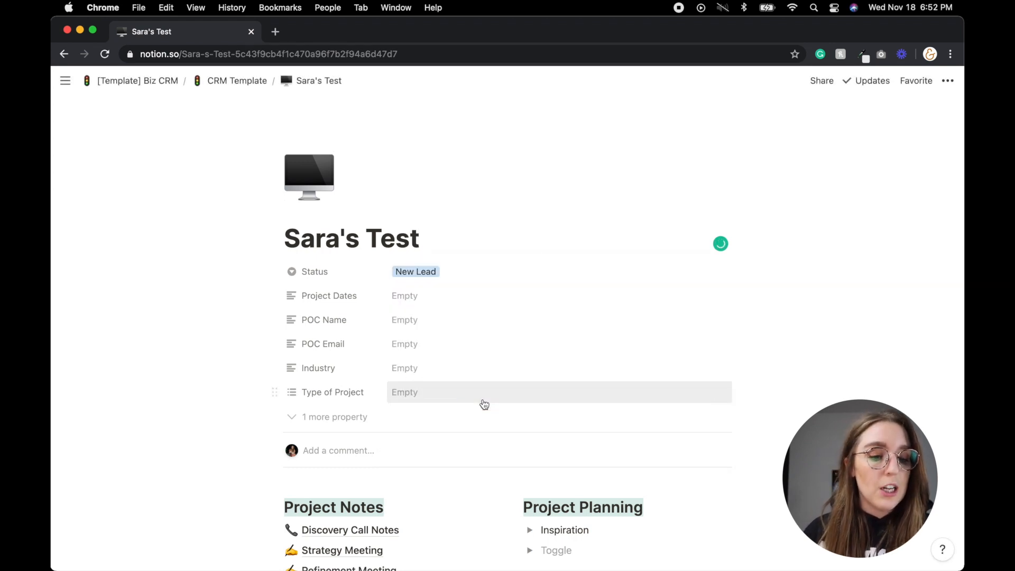
pyautogui.click(437, 297)
pyautogui.write('ASAP!')
pyautogui.press('Tab')
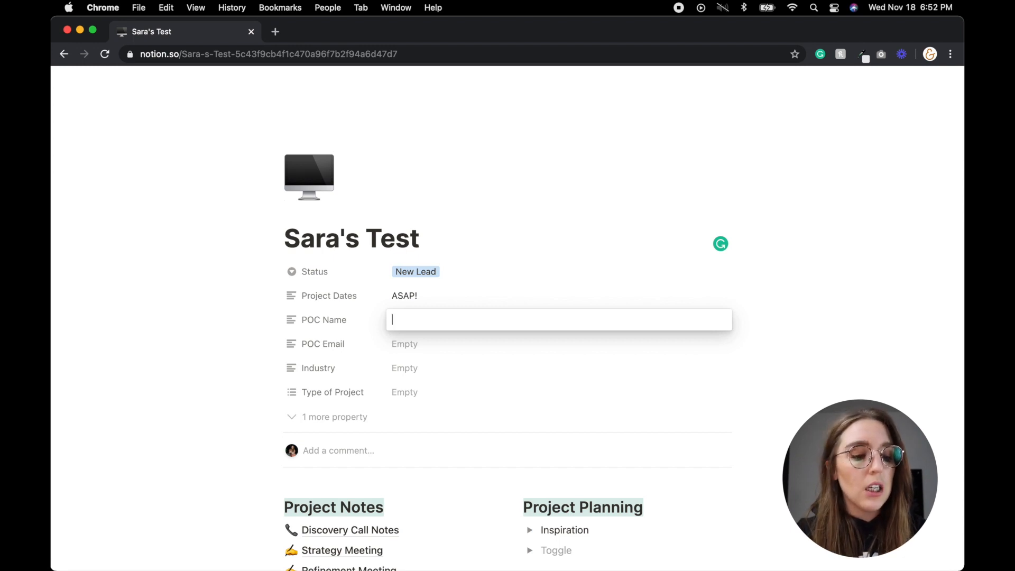
# - Look over the Project Notes below Refinement Meeting, then start editing the POC Name value
pyautogui.click(559, 227)
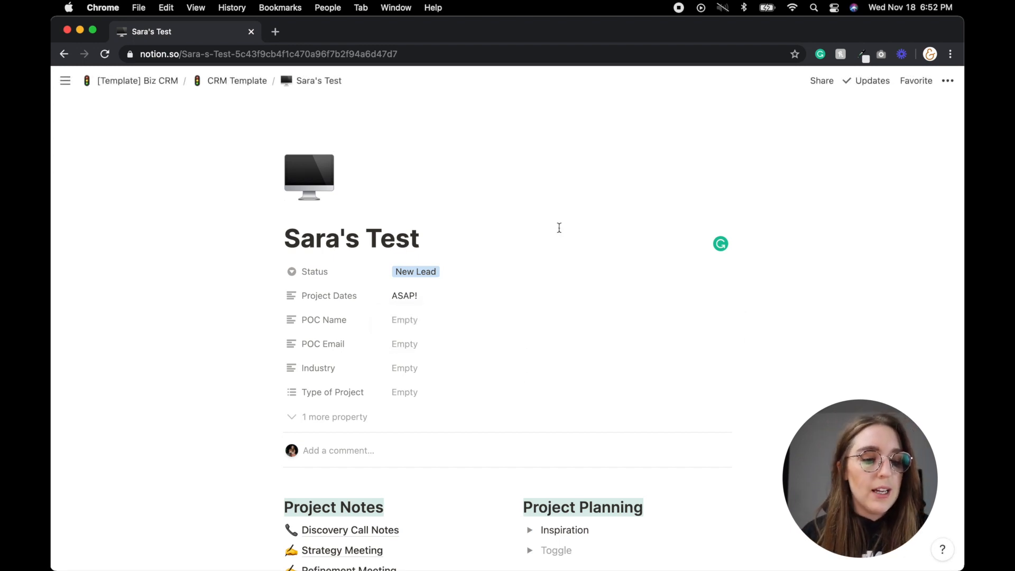
pyautogui.scroll(-4, 557, 227)
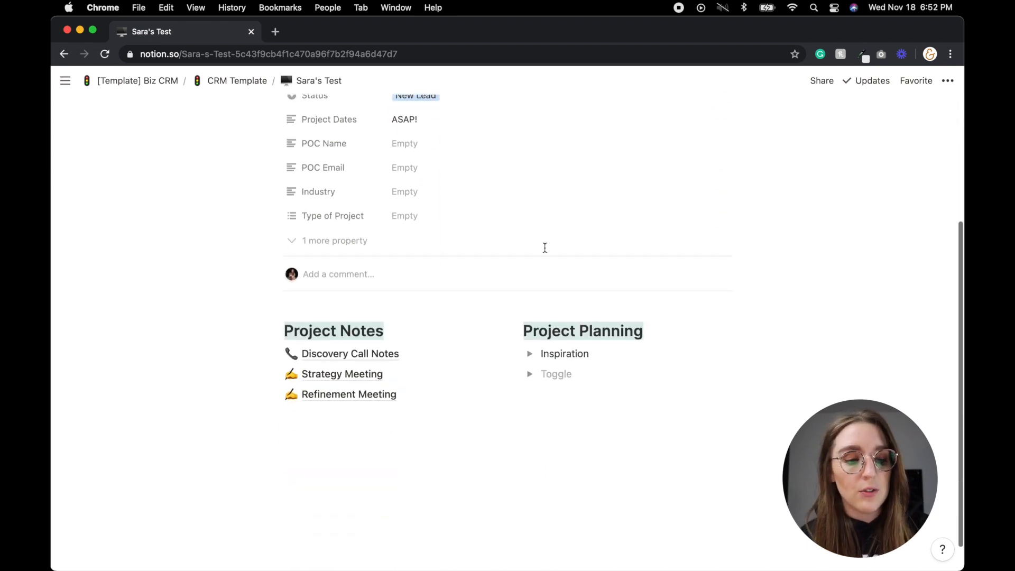
pyautogui.click(341, 483)
pyautogui.scroll(3, 397, 471)
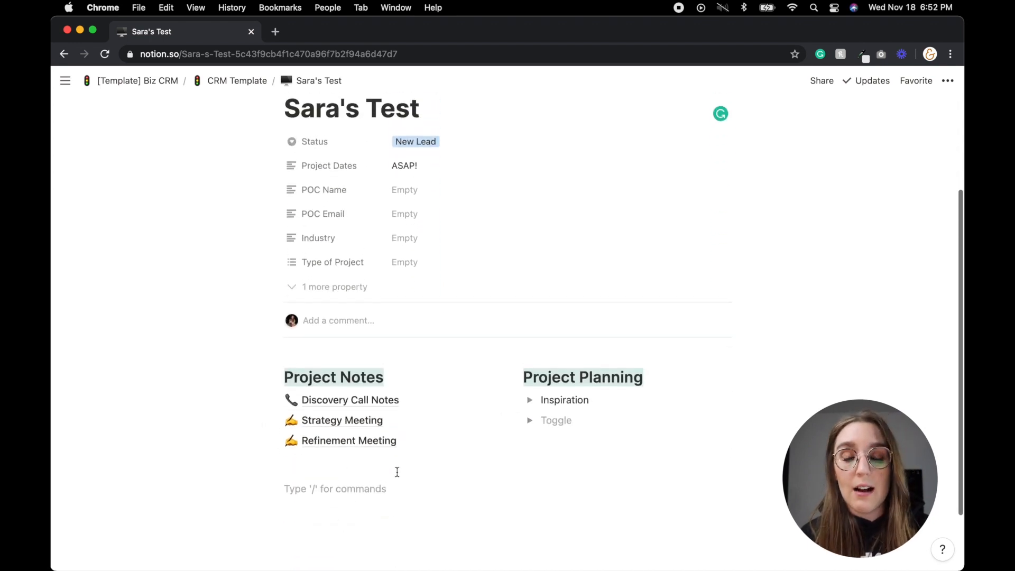
pyautogui.click(420, 247)
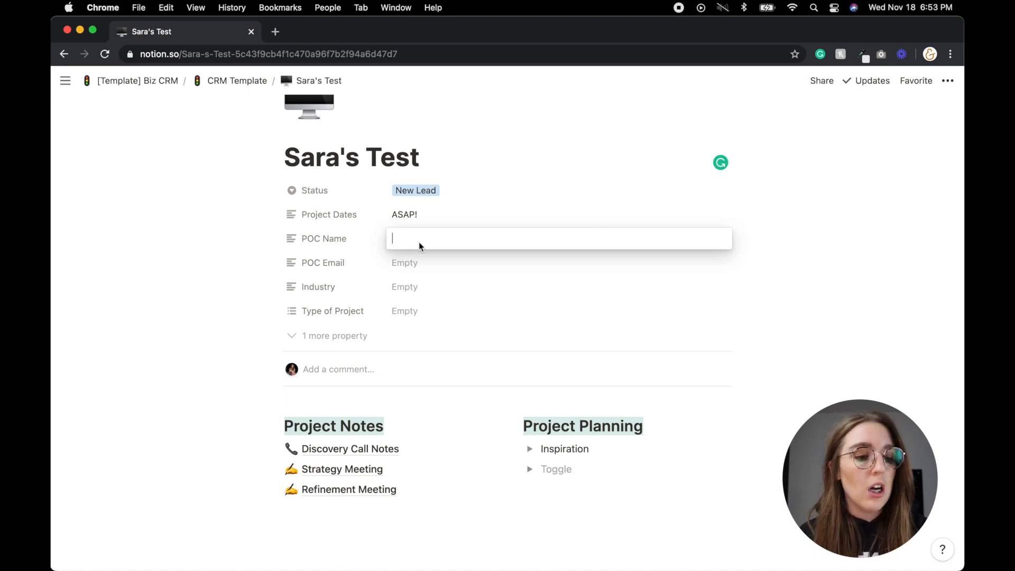
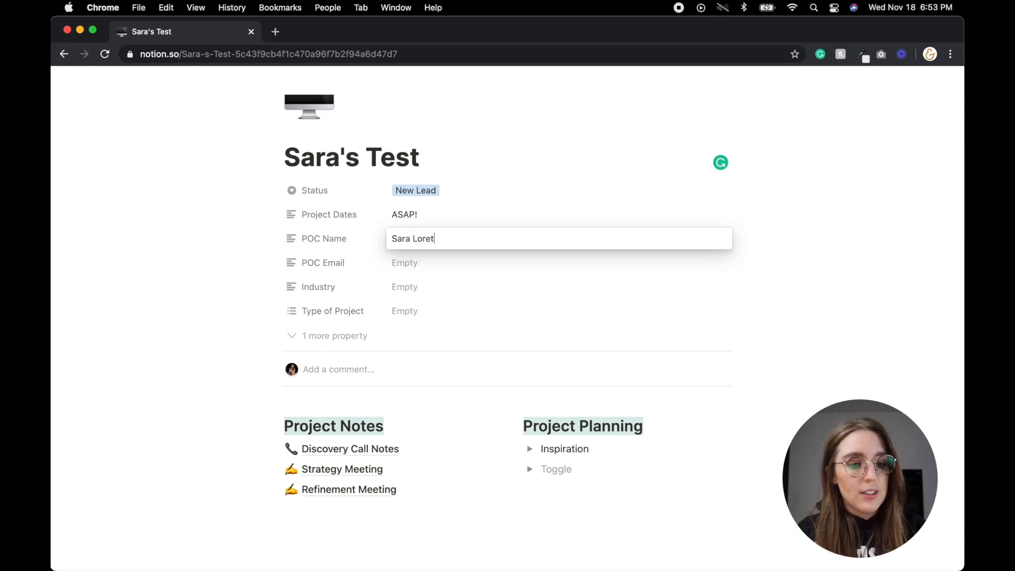
# - Enter the contact's name and e-mail, Industry Youtuber!, and Type of Project Day Rate - Simple Design
pyautogui.press('Tab')
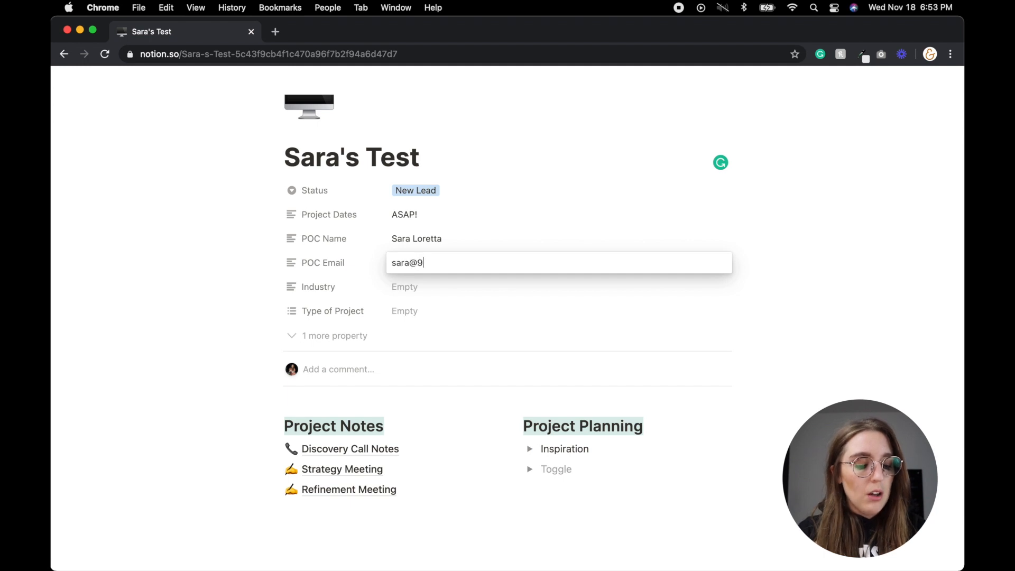
pyautogui.press('Tab')
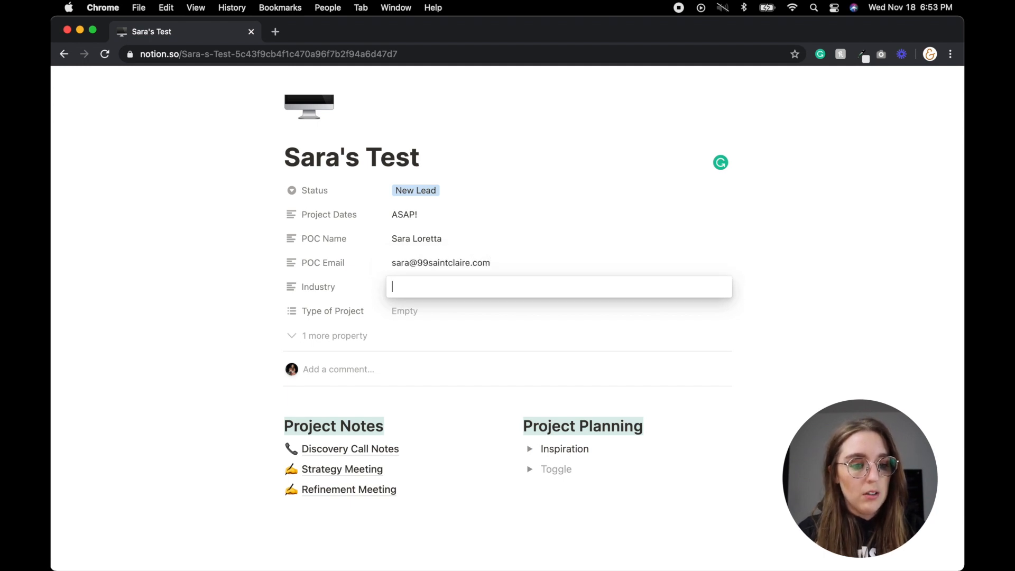
pyautogui.write('Youtuber!')
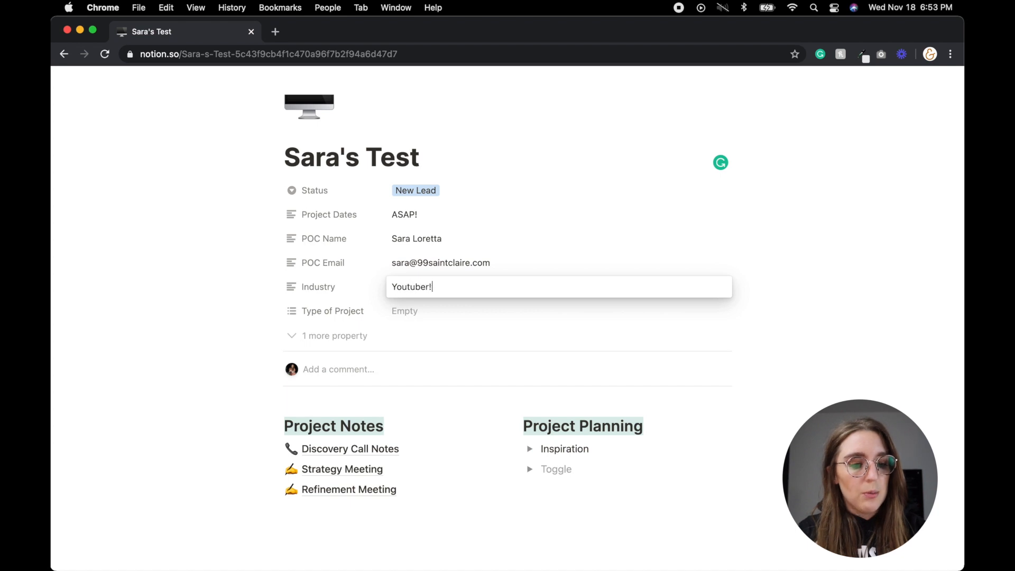
pyautogui.press('Return')
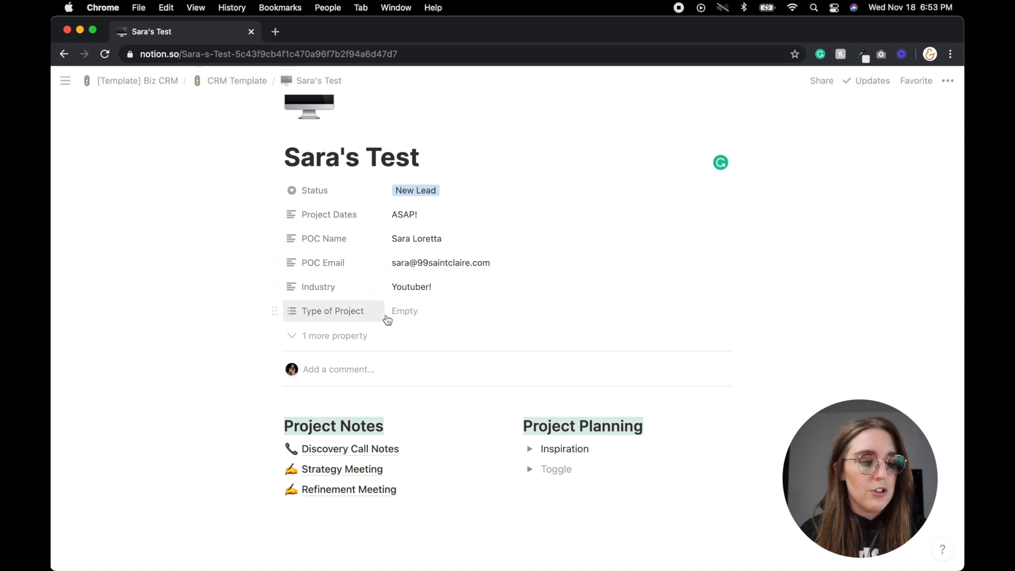
pyautogui.click(389, 314)
pyautogui.click(539, 459)
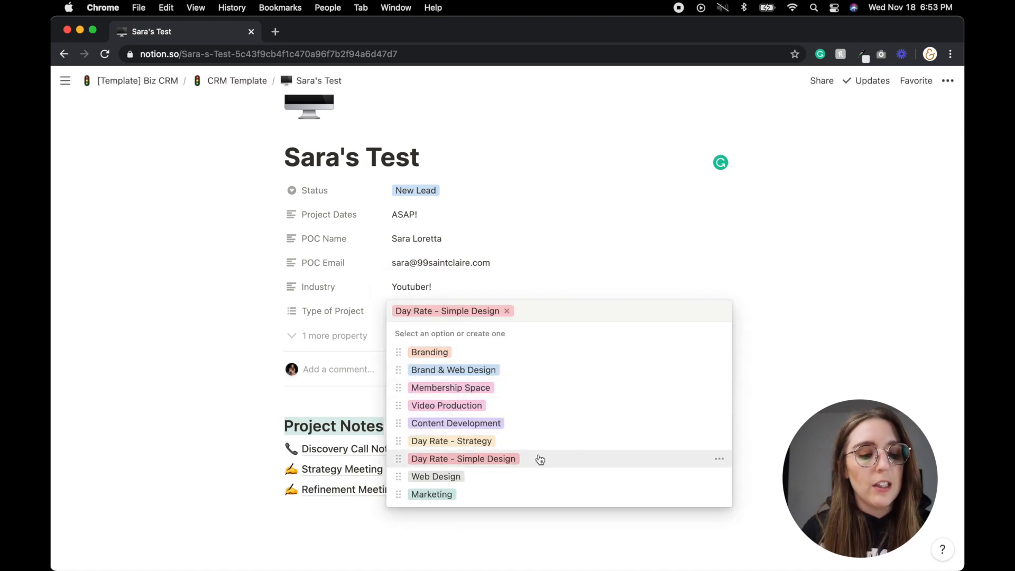
pyautogui.click(364, 344)
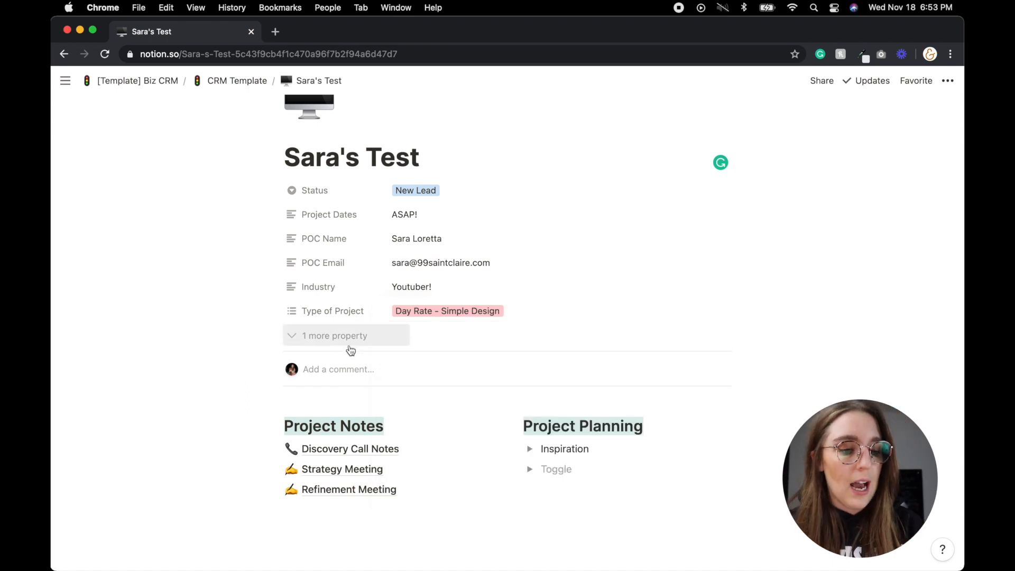
# - Reveal the hidden Referral Source property and set it to Instagram
pyautogui.click(344, 338)
pyautogui.scroll(2, 337, 379)
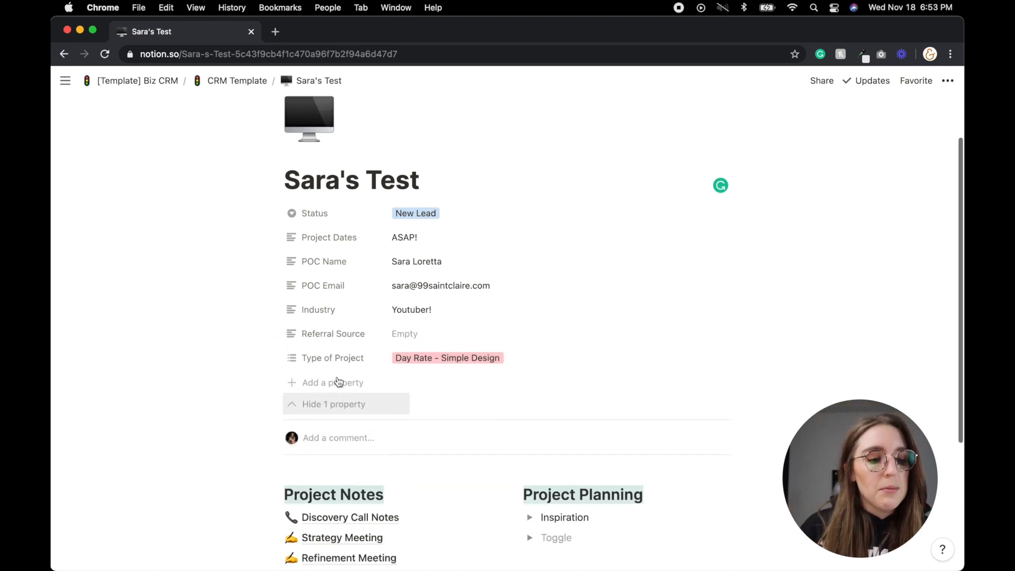
pyautogui.click(351, 432)
pyautogui.click(339, 407)
pyautogui.click(397, 362)
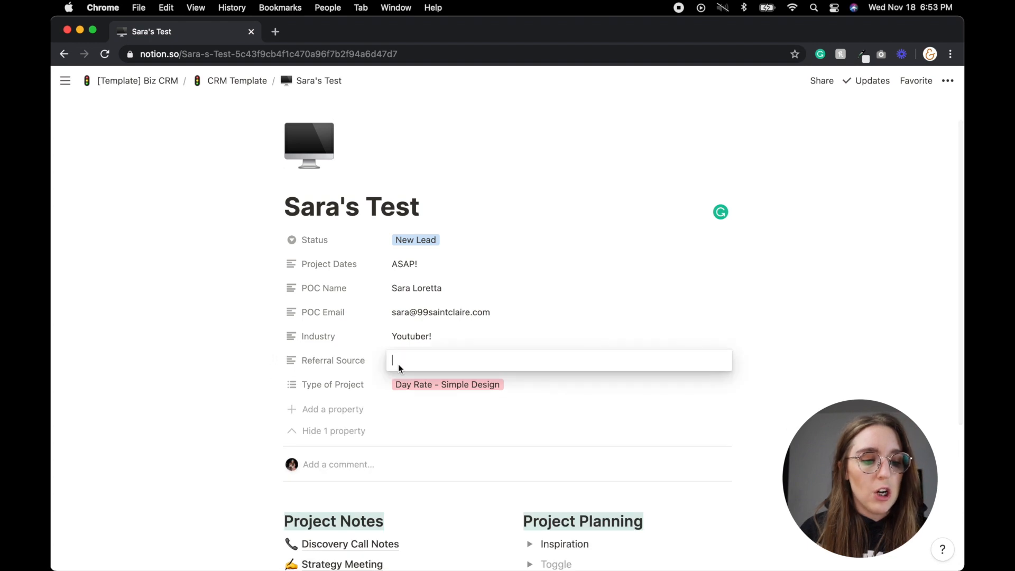
pyautogui.write('Instagram')
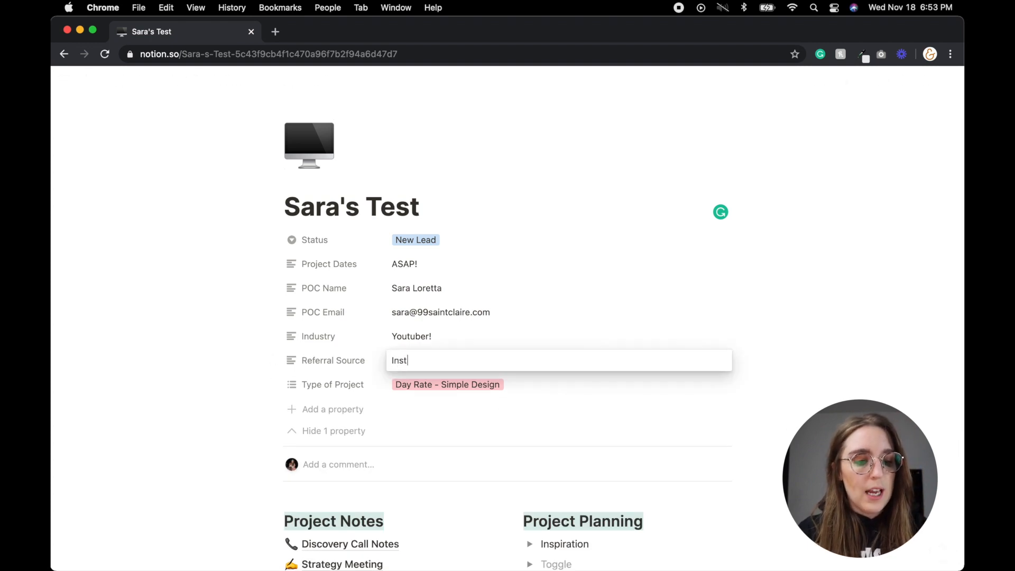
pyautogui.press('Tab')
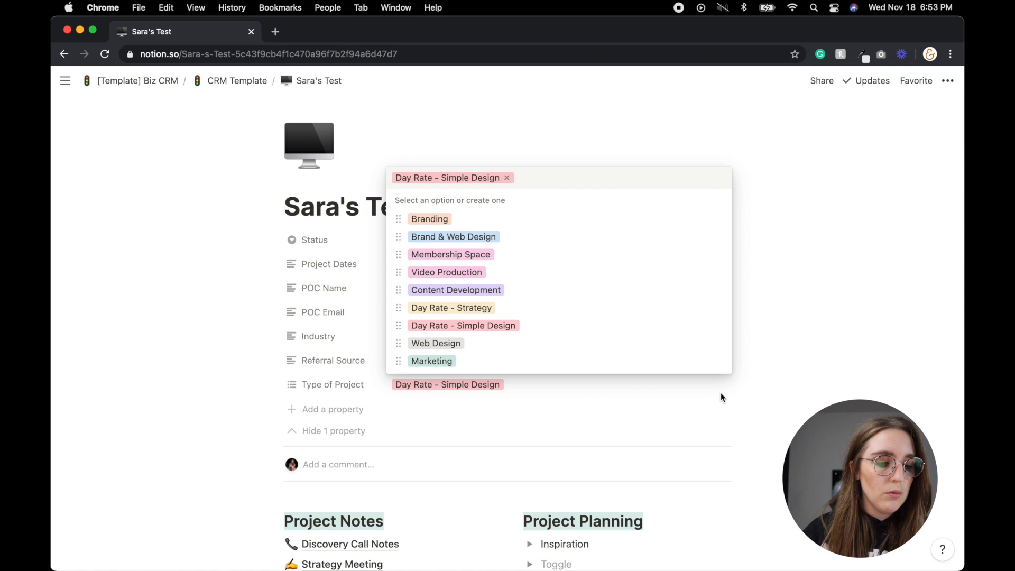
pyautogui.click(720, 392)
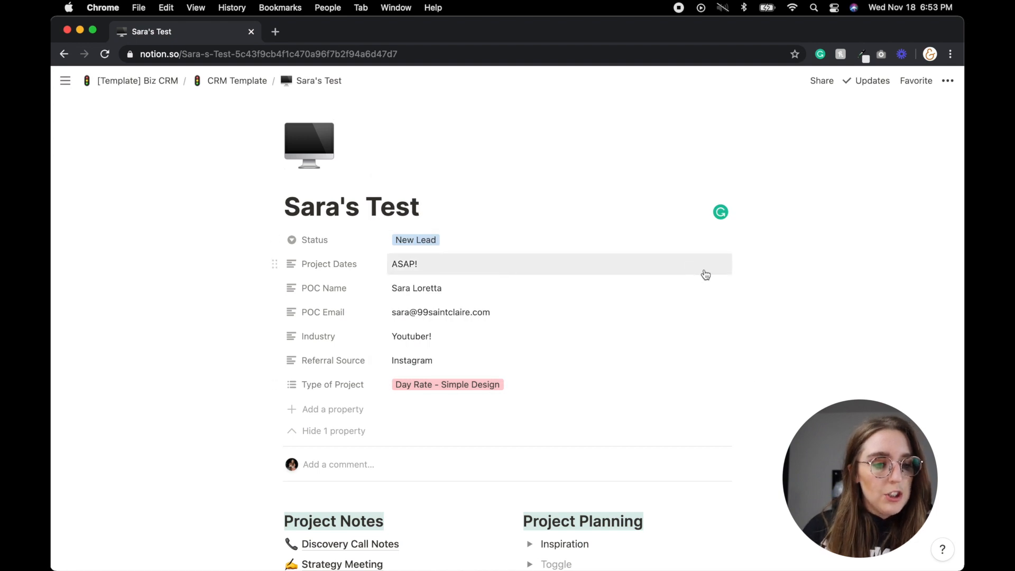
pyautogui.scroll(-5, 687, 275)
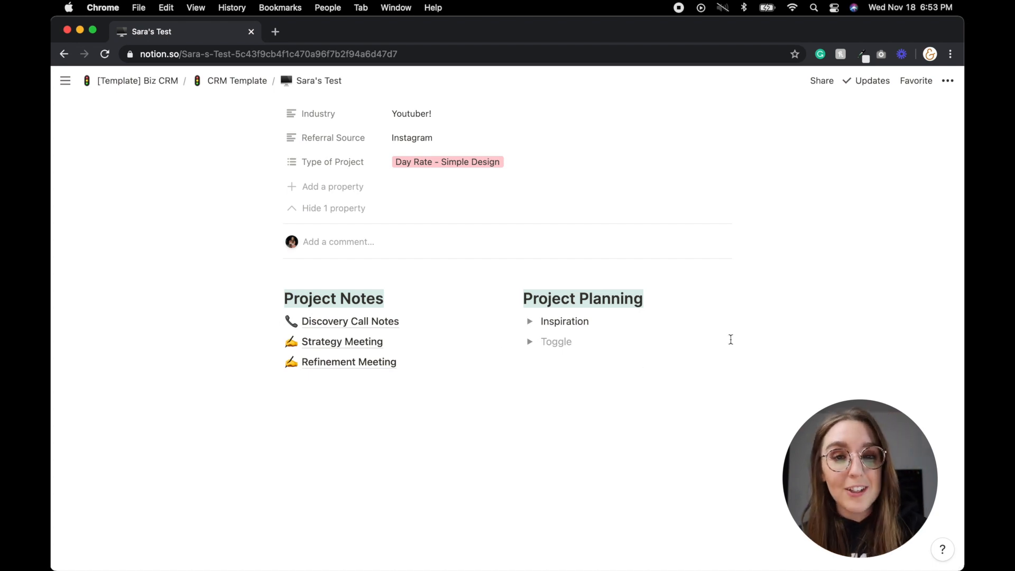
pyautogui.scroll(3, 723, 341)
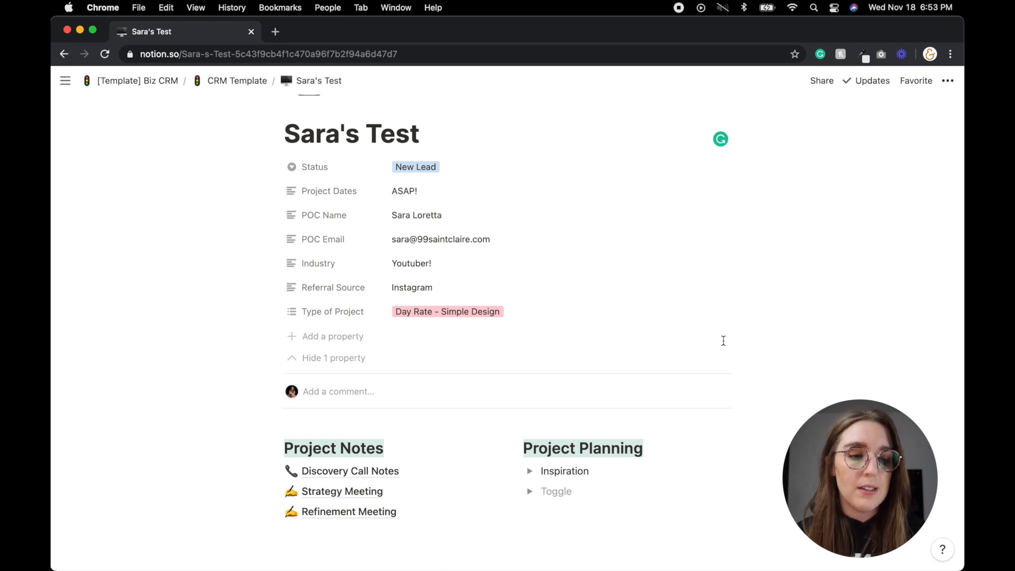
pyautogui.scroll(3, 722, 340)
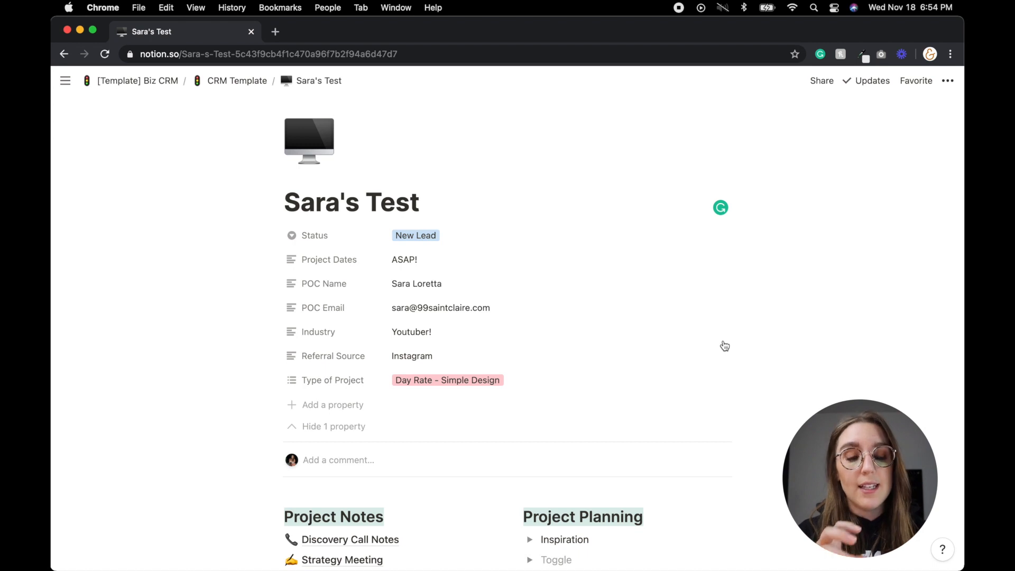
pyautogui.scroll(-5, 723, 344)
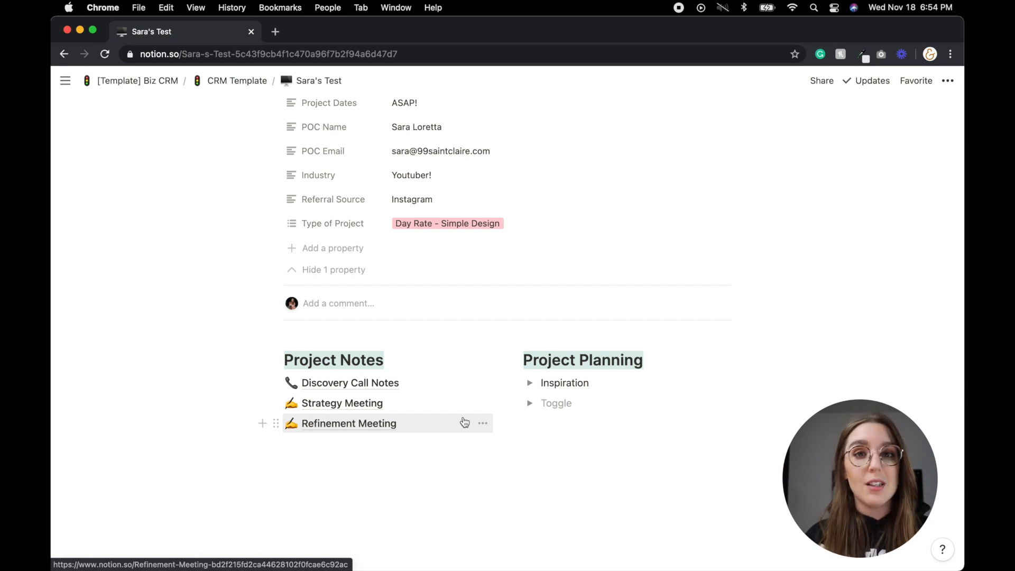
# - Replace the empty toggle under Inspiration with Copy and Website Layout toggles
pyautogui.click(555, 402)
pyautogui.press('BackSpace')
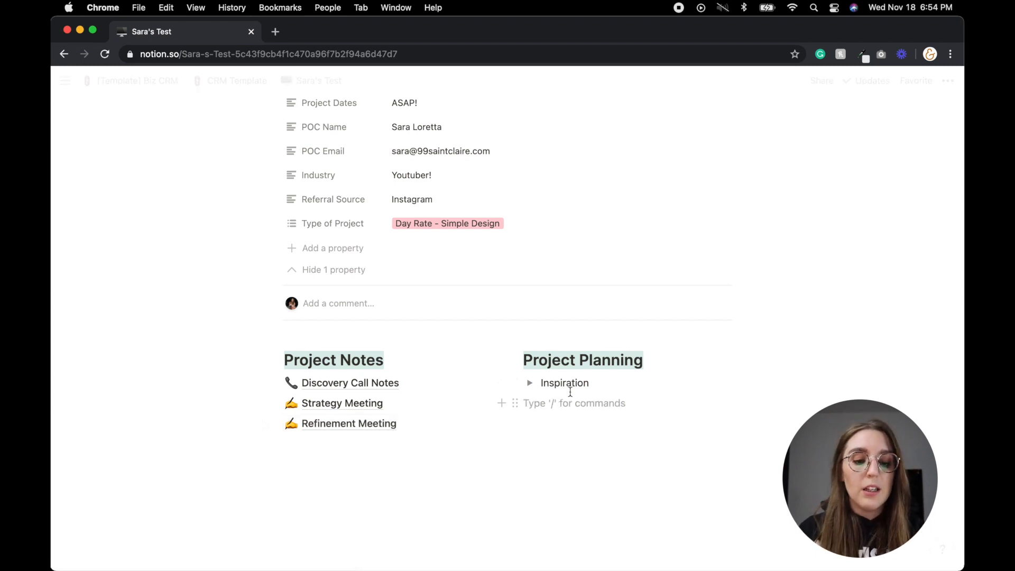
pyautogui.press('BackSpace')
pyautogui.press('Return')
pyautogui.write('Copy')
pyautogui.press('Return')
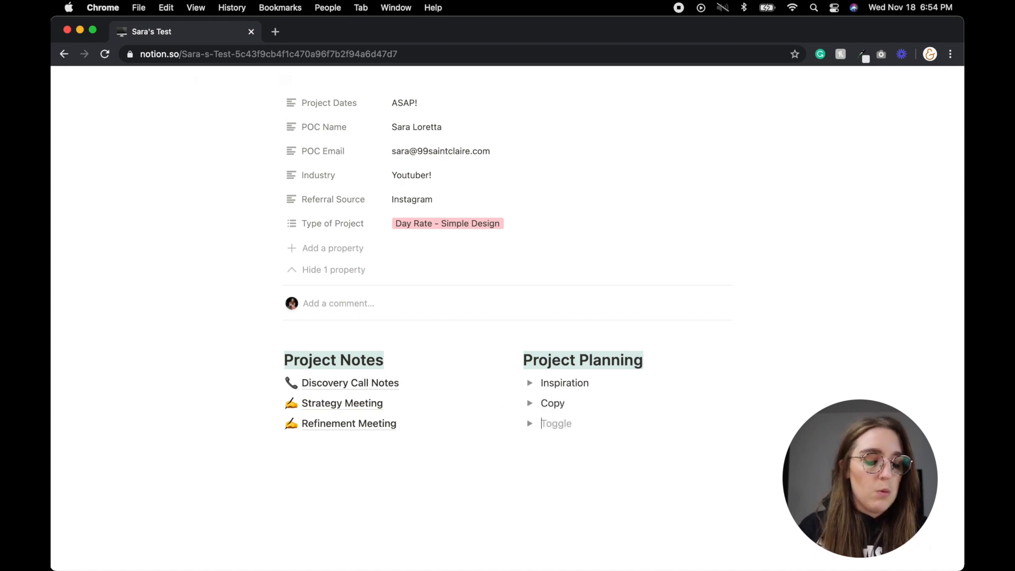
pyautogui.write('Webs')
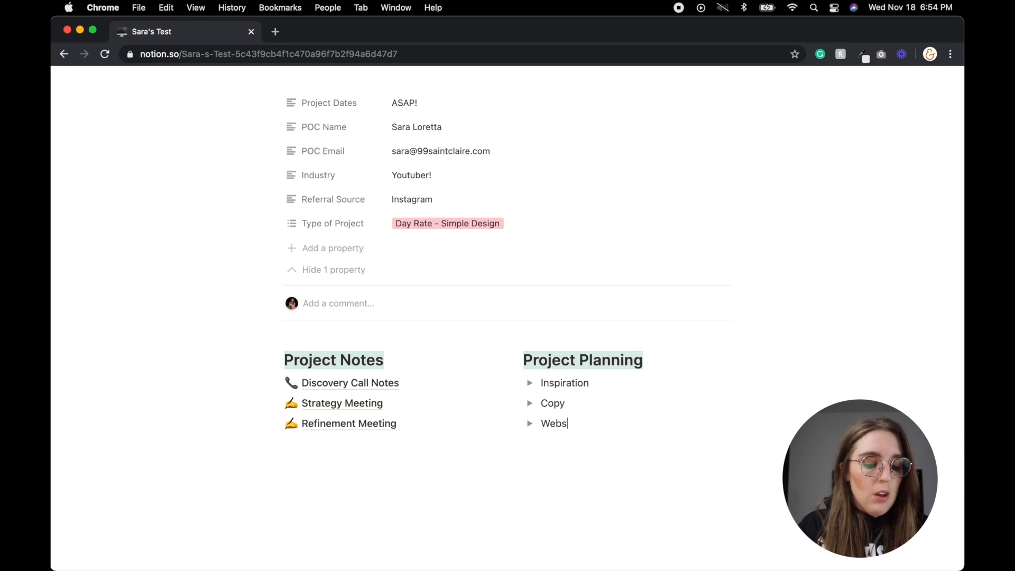
pyautogui.write('ite Layout')
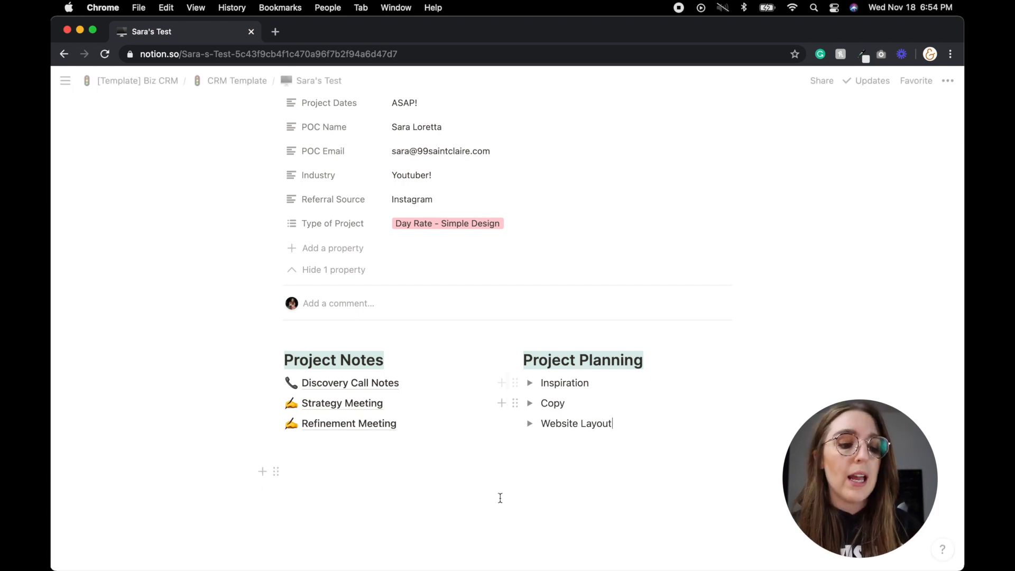
pyautogui.scroll(3, 484, 449)
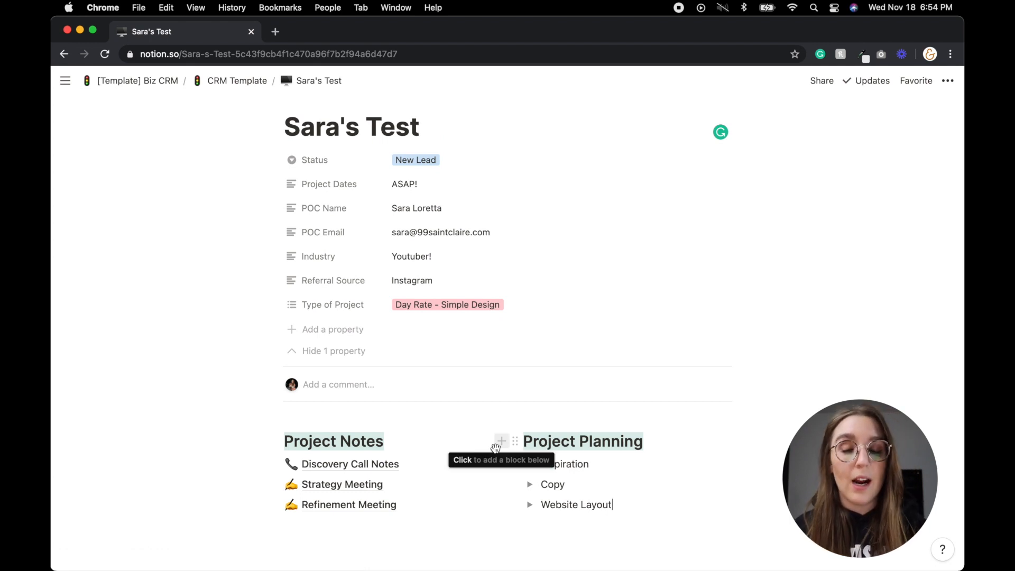
# - Post a page comment reading 'Red flag on contract form - low budget'
pyautogui.click(331, 382)
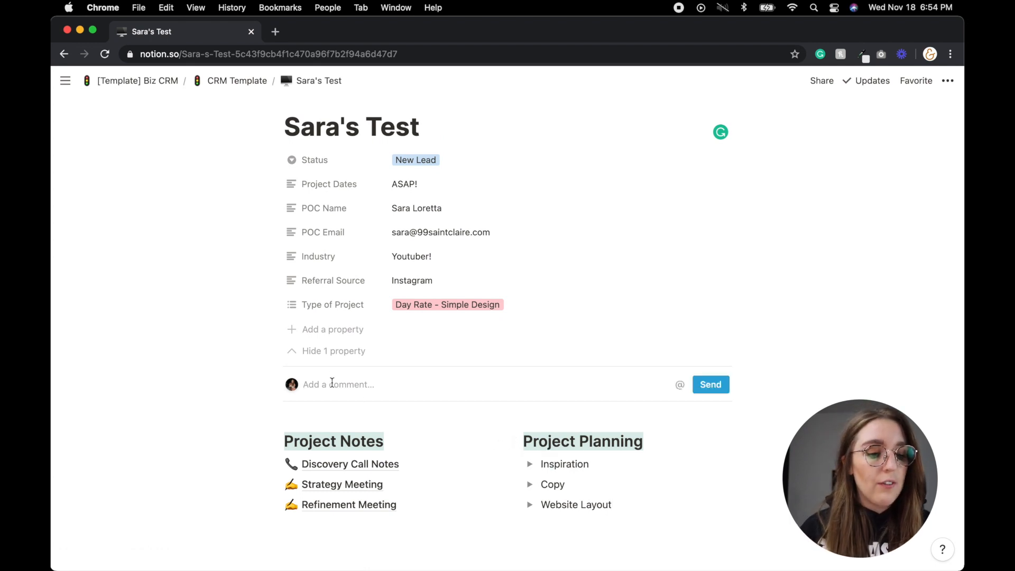
pyautogui.write('Red ')
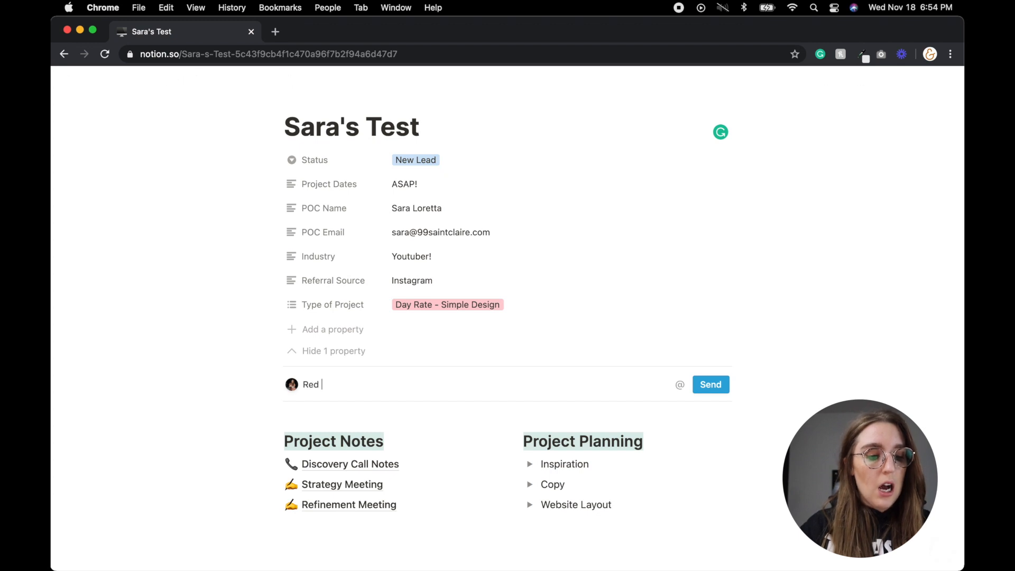
pyautogui.write('flag')
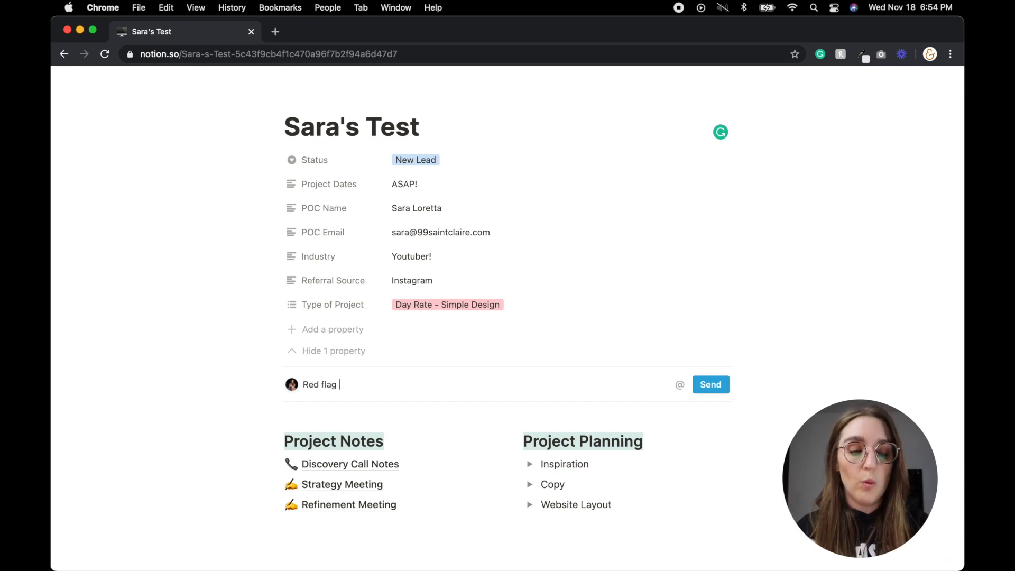
pyautogui.write('on contract form - low budget')
pyautogui.click(709, 385)
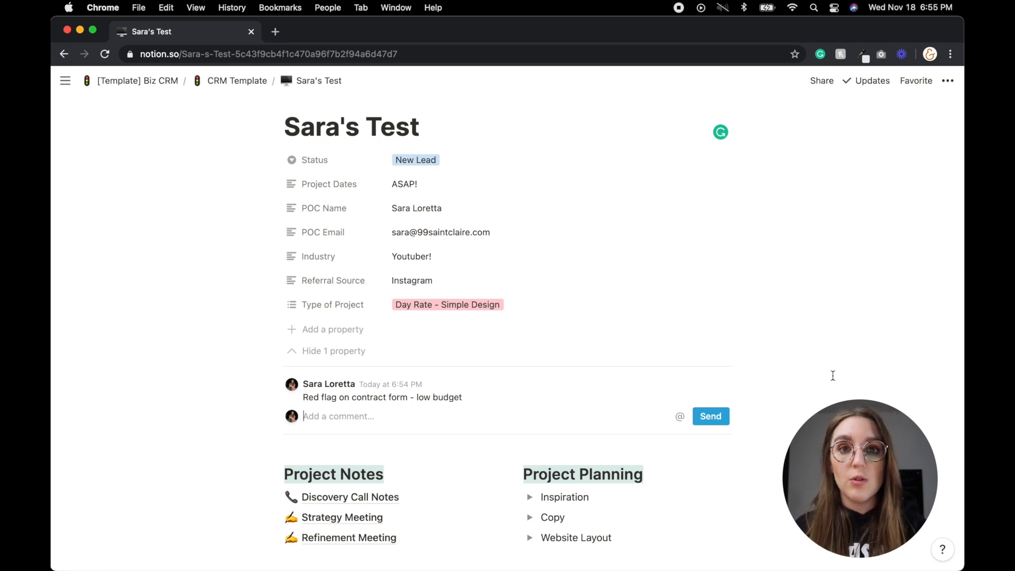
# - Delete that red-flag comment and confirm the deletion
pyautogui.moveTo(723, 388)
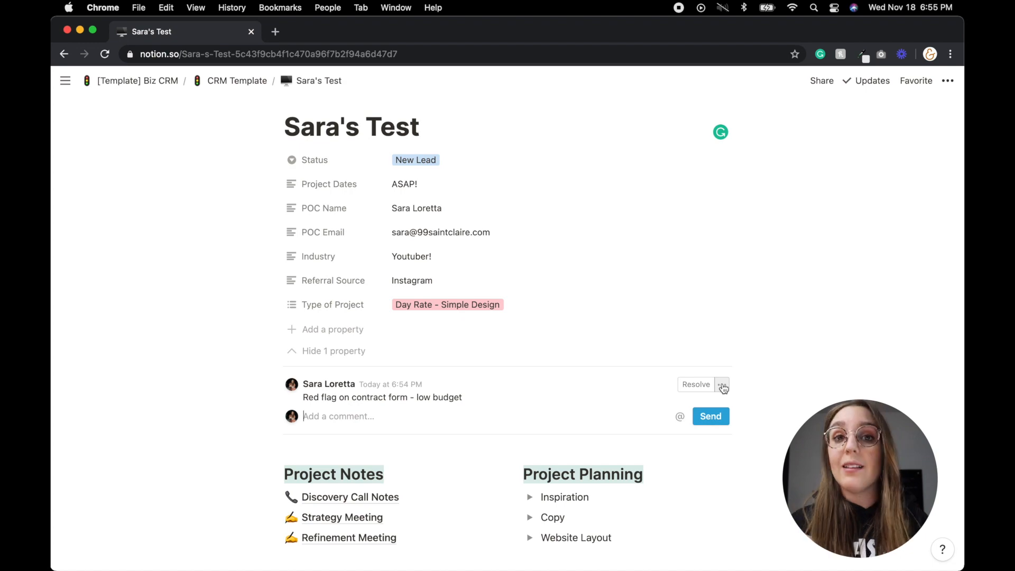
pyautogui.click(722, 386)
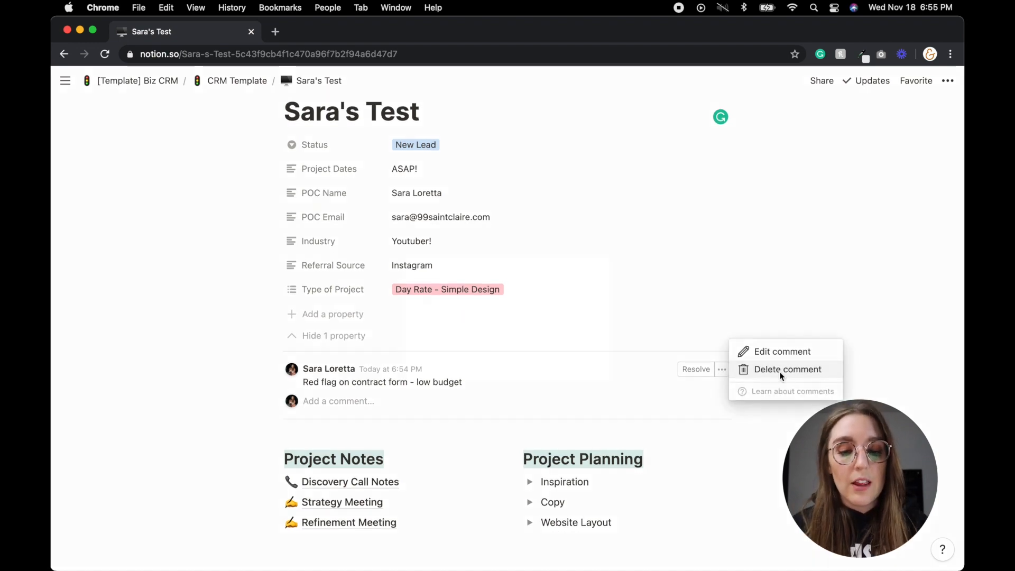
pyautogui.click(779, 370)
pyautogui.click(545, 331)
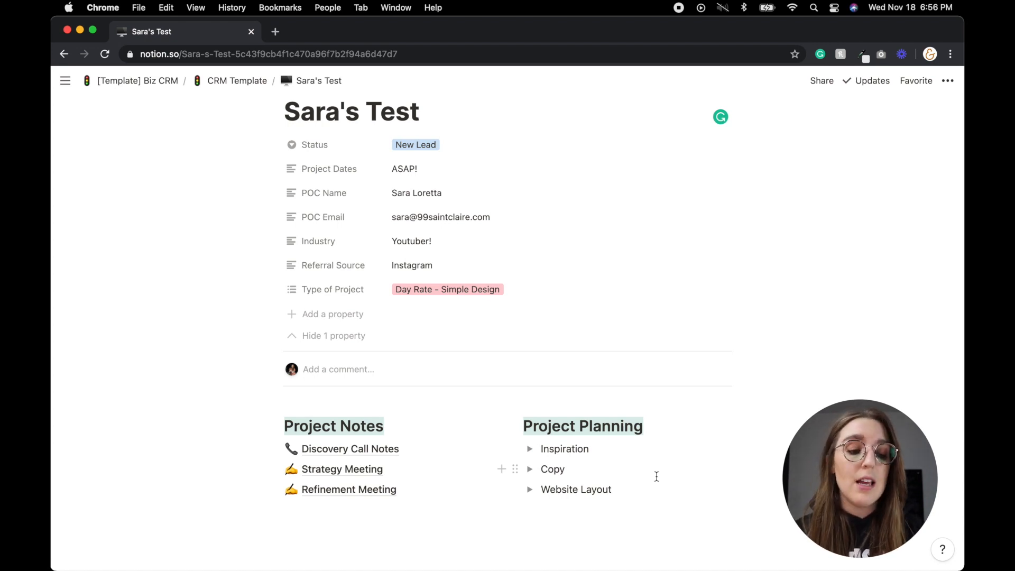
pyautogui.scroll(-2, 657, 476)
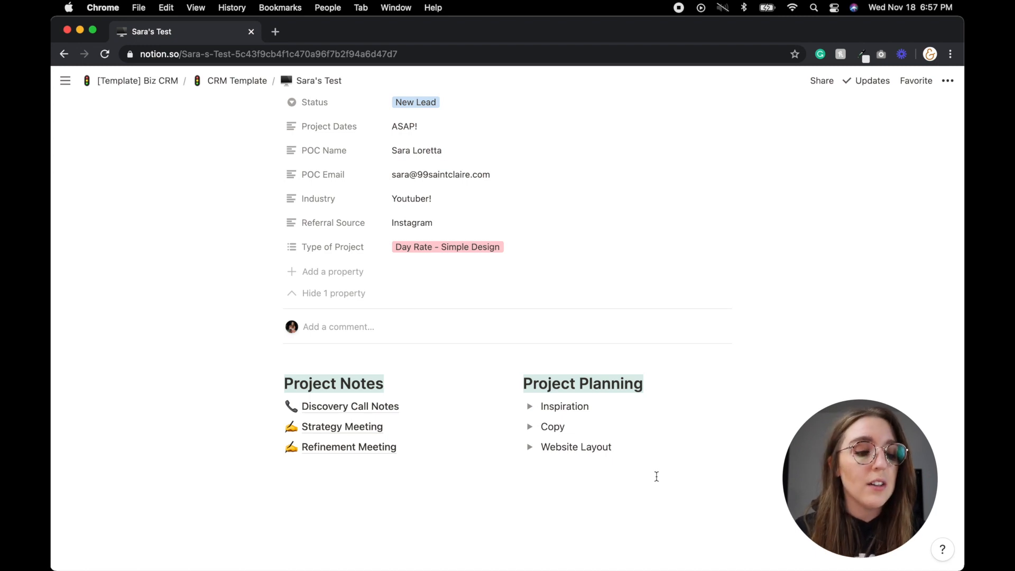
pyautogui.scroll(2, 656, 476)
pyautogui.scroll(-1, 656, 476)
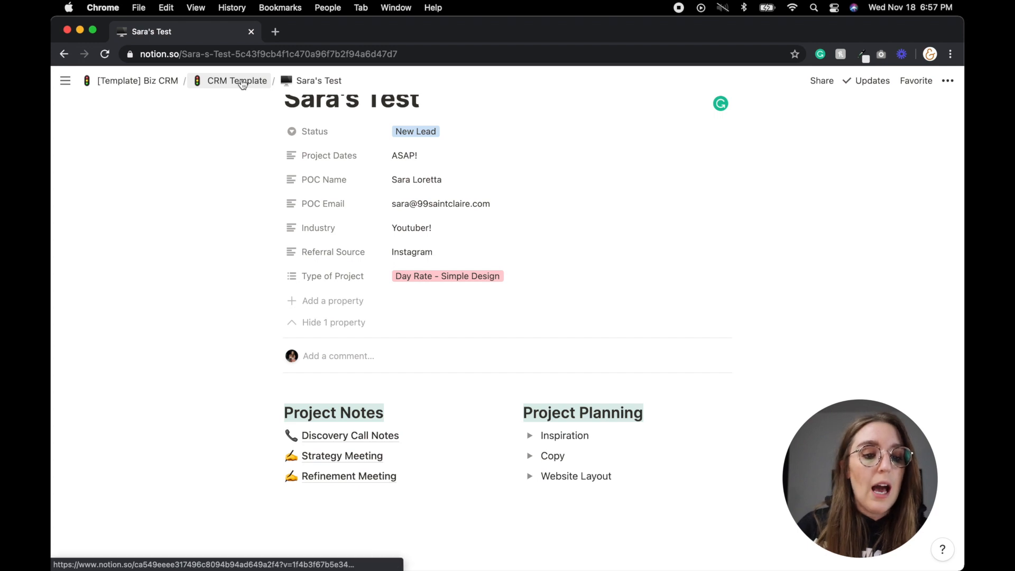
# - Sort the CRM Template database by Business Name descending, then go back to [Template] Biz CRM
pyautogui.click(218, 84)
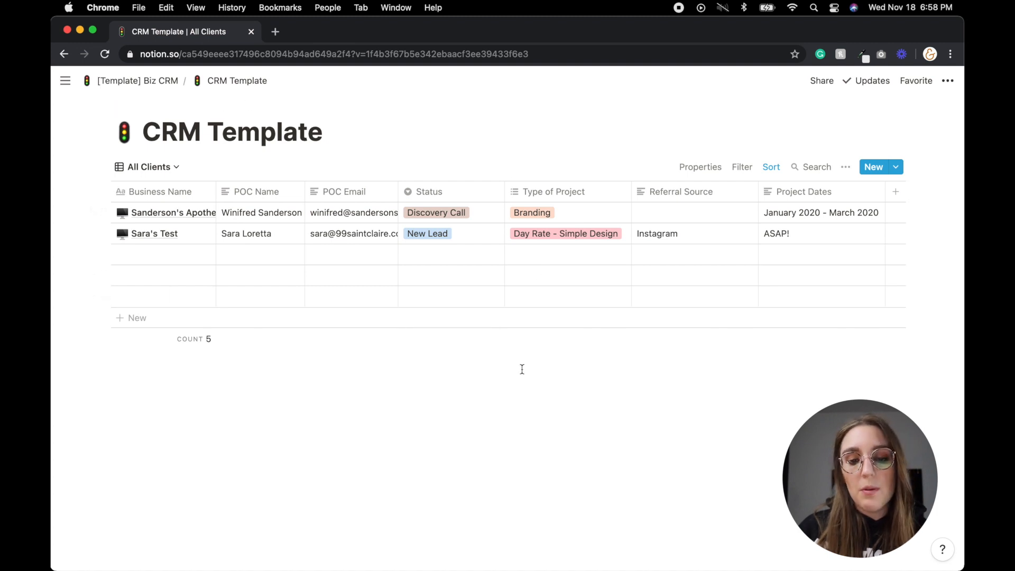
pyautogui.click(261, 198)
pyautogui.click(179, 191)
pyautogui.click(178, 192)
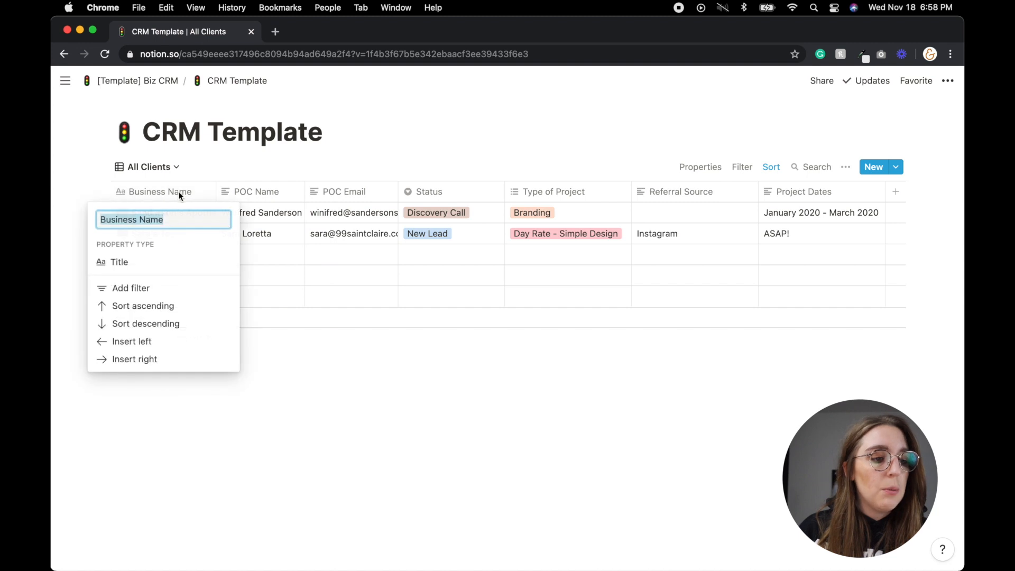
pyautogui.click(168, 323)
pyautogui.click(502, 361)
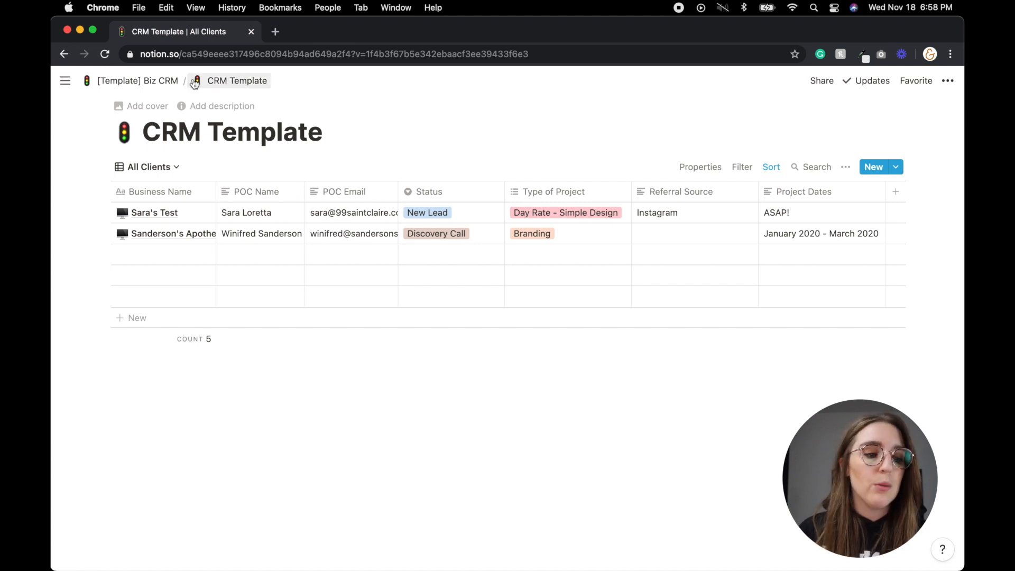
pyautogui.click(137, 80)
# - Change the test entry's Status in All Contacts to Project in Progress
pyautogui.scroll(-3, 651, 238)
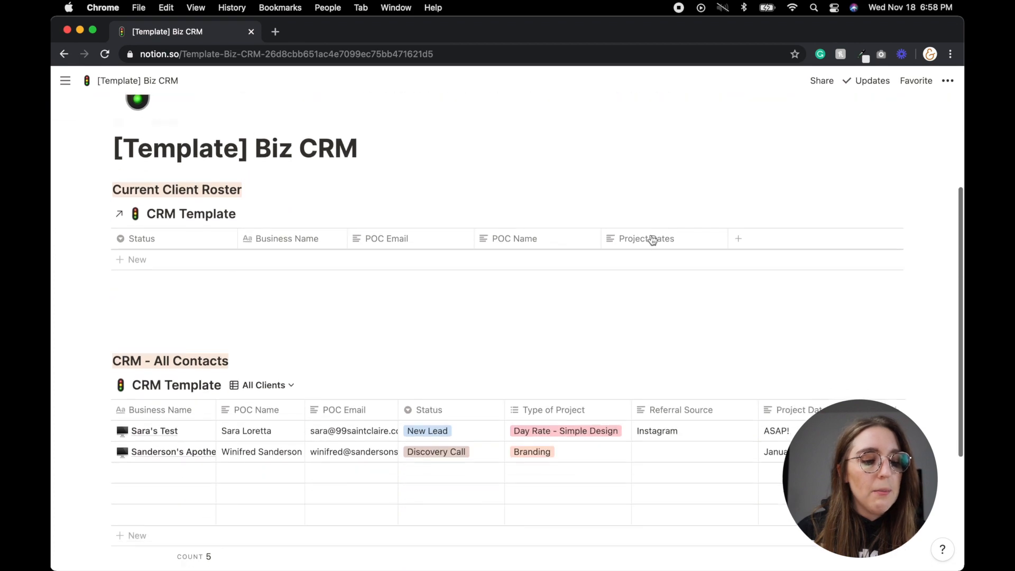
pyautogui.click(466, 435)
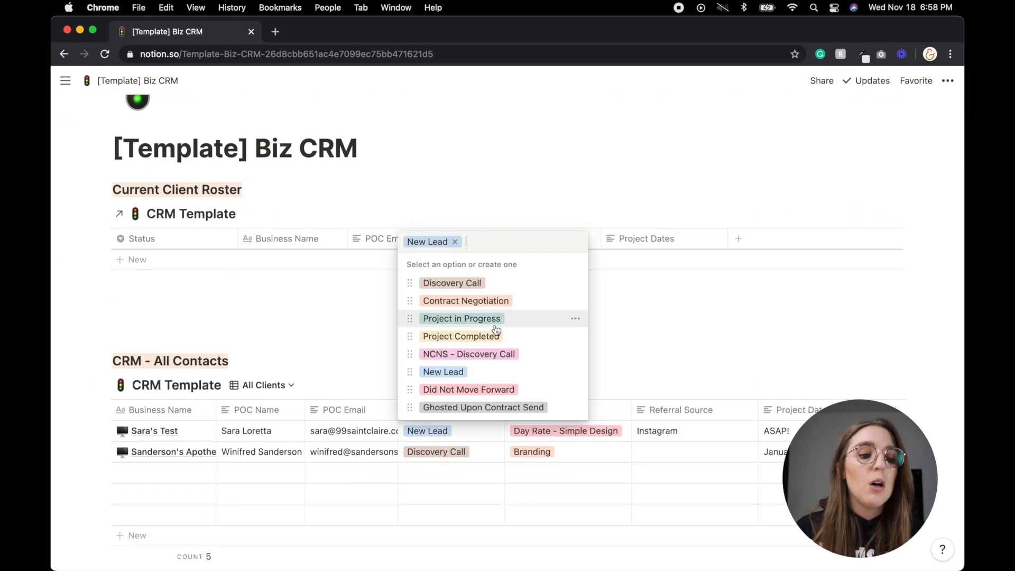
pyautogui.click(461, 318)
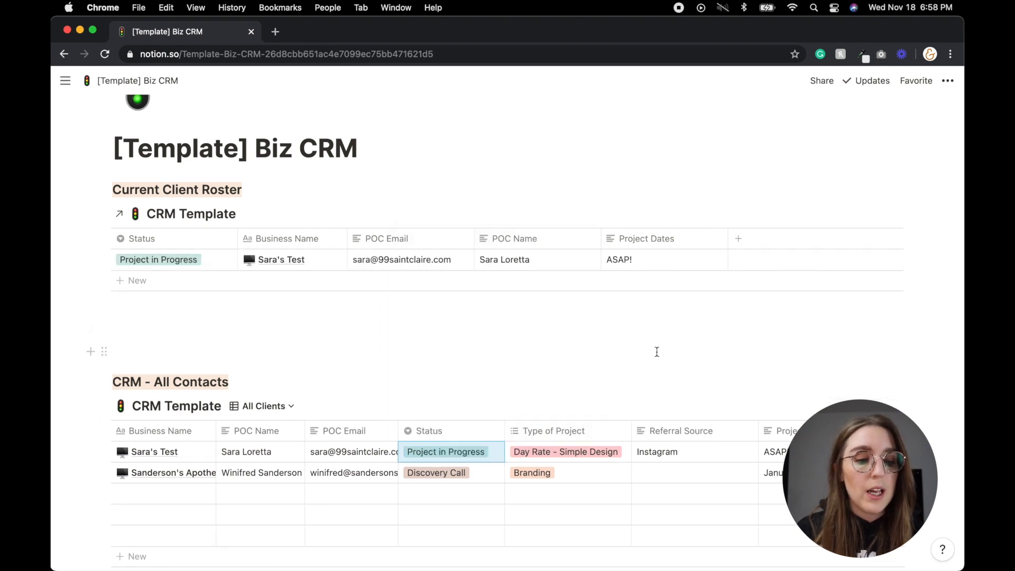
pyautogui.click(483, 406)
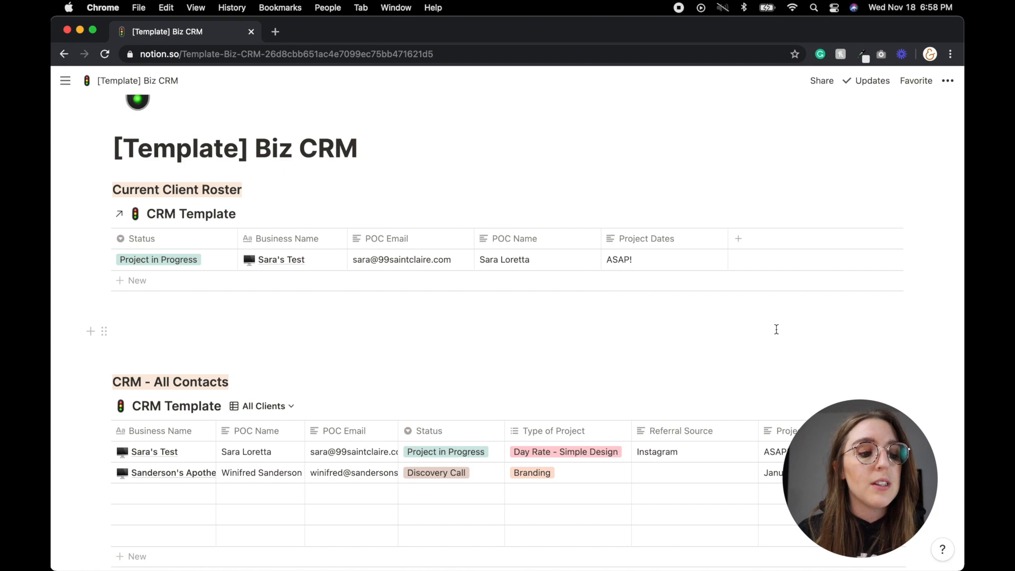
# - Add an Or filter group to the roster that also matches Status Contract Negotiation
pyautogui.click(641, 329)
pyautogui.click(757, 215)
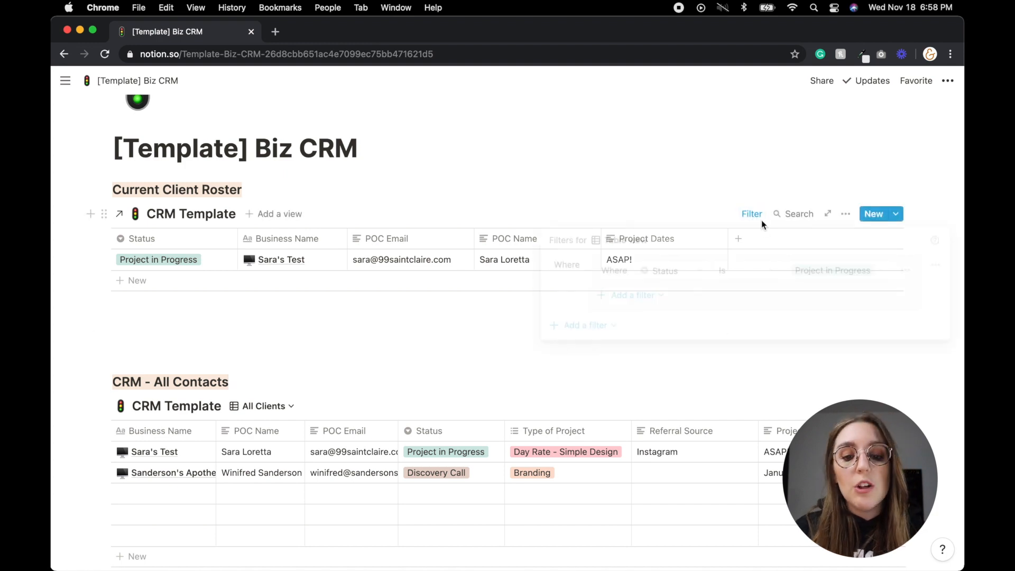
pyautogui.click(647, 299)
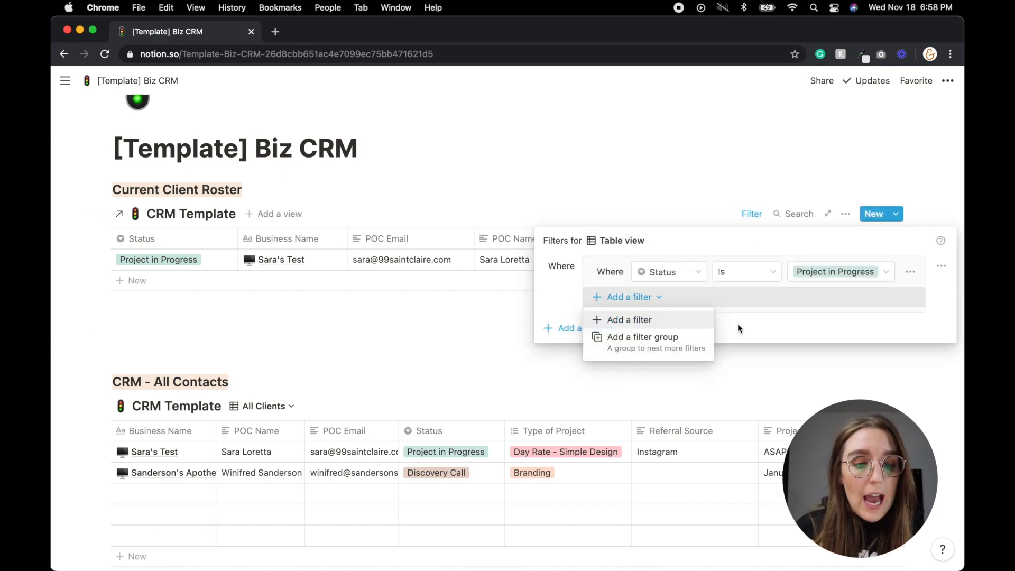
pyautogui.click(679, 343)
pyautogui.click(537, 294)
pyautogui.click(539, 294)
pyautogui.click(837, 305)
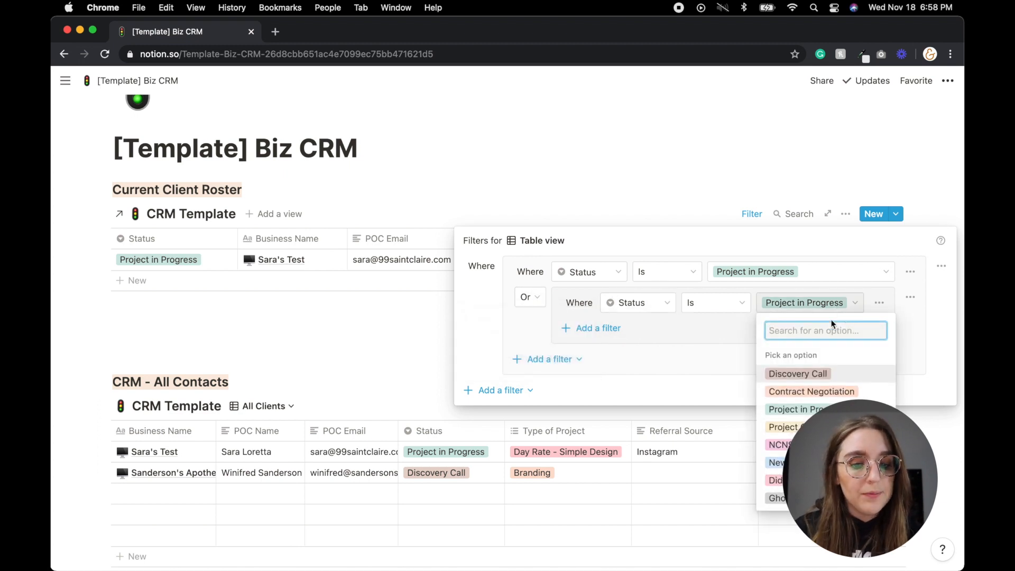
pyautogui.click(817, 391)
pyautogui.click(930, 197)
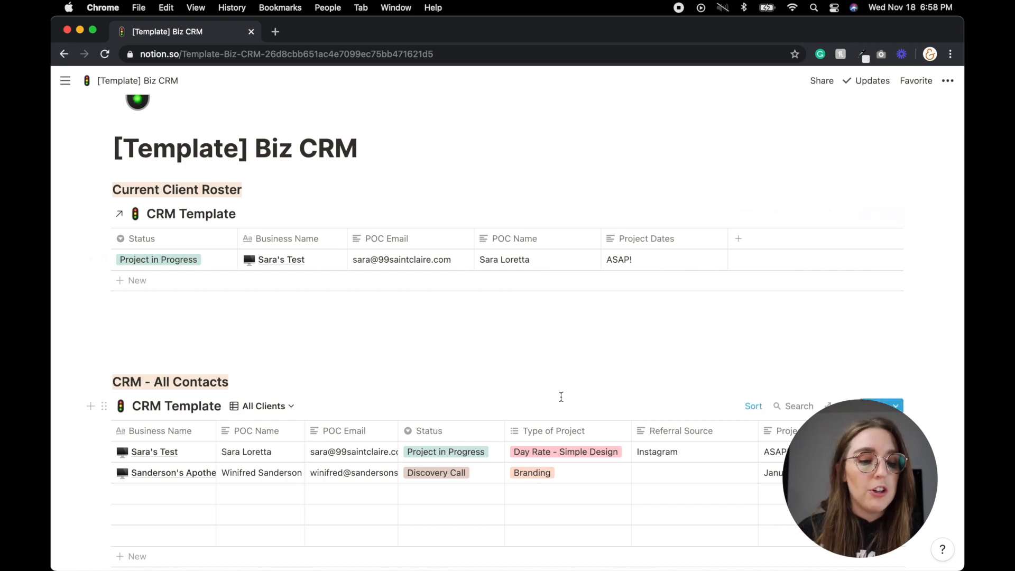
pyautogui.click(477, 474)
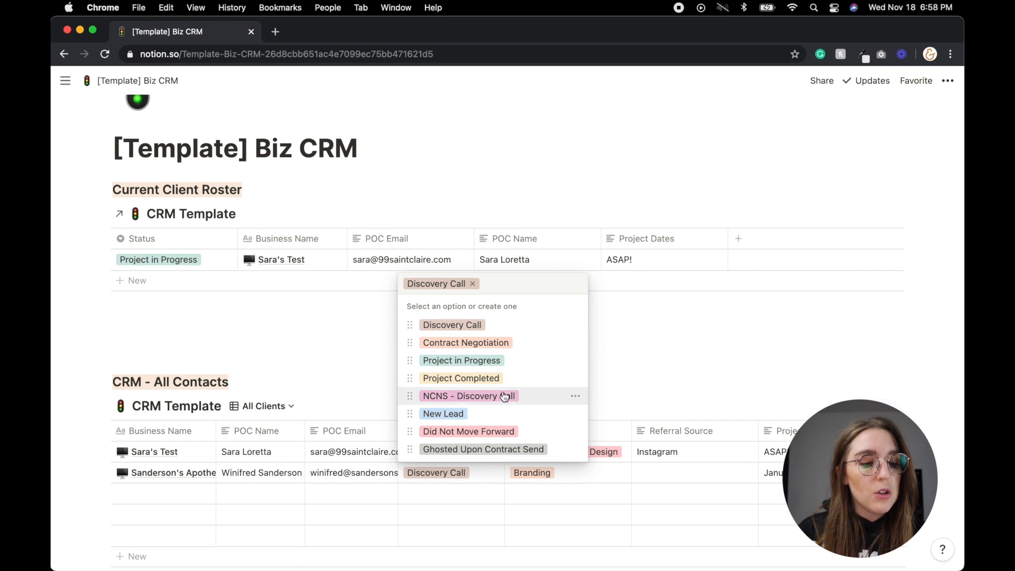
# - Set the second client to Contract Negotiation and the test entry to Did Not Move Forward
pyautogui.click(494, 346)
pyautogui.click(734, 373)
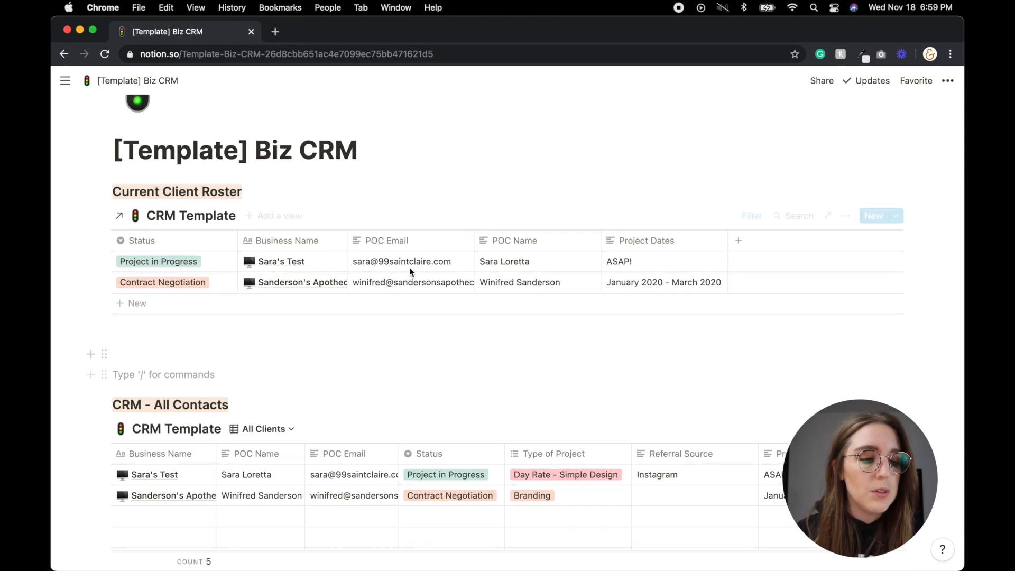
pyautogui.click(167, 262)
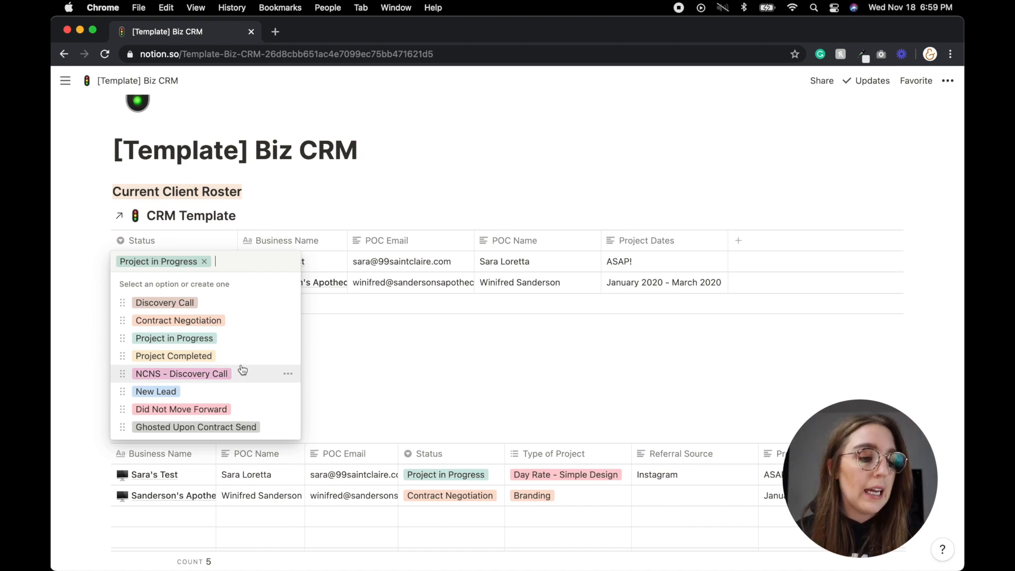
pyautogui.click(235, 409)
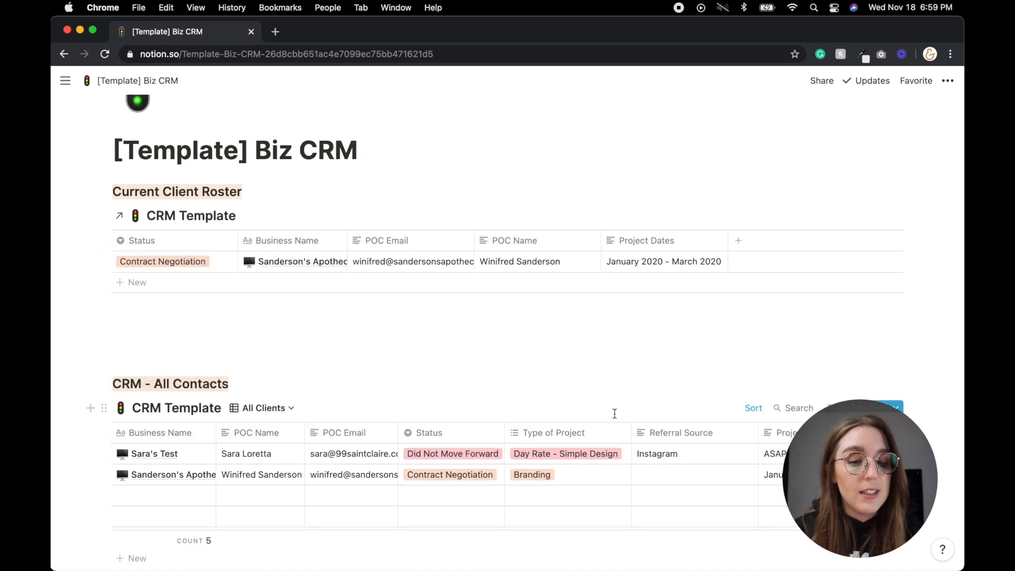
pyautogui.click(814, 454)
pyautogui.press('super+a')
pyautogui.press('Escape')
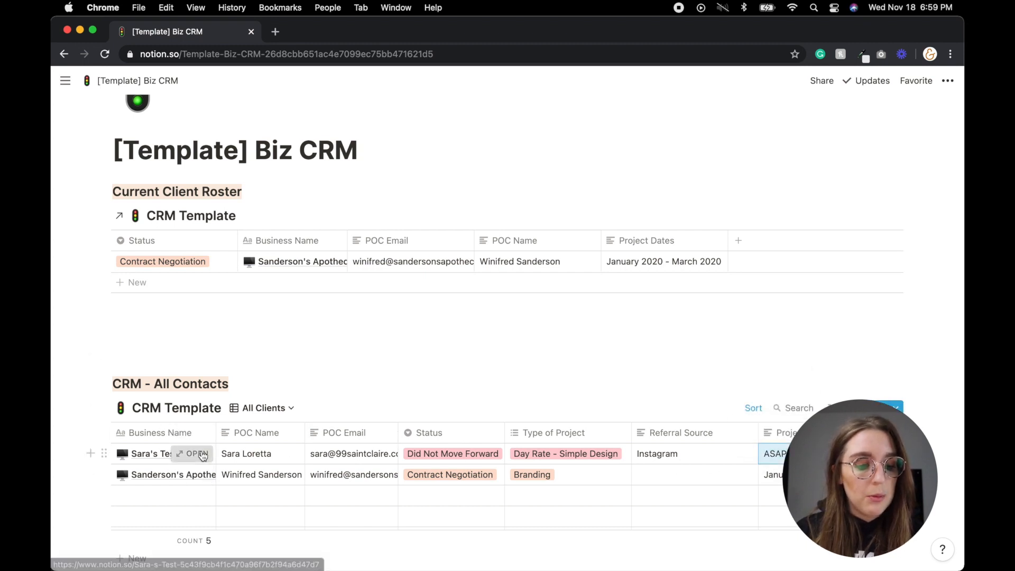
# - Post the comment 'Did not move forward due to funding. Reach out in 90 days to kickstart again.'
pyautogui.click(190, 453)
pyautogui.scroll(-3, 570, 349)
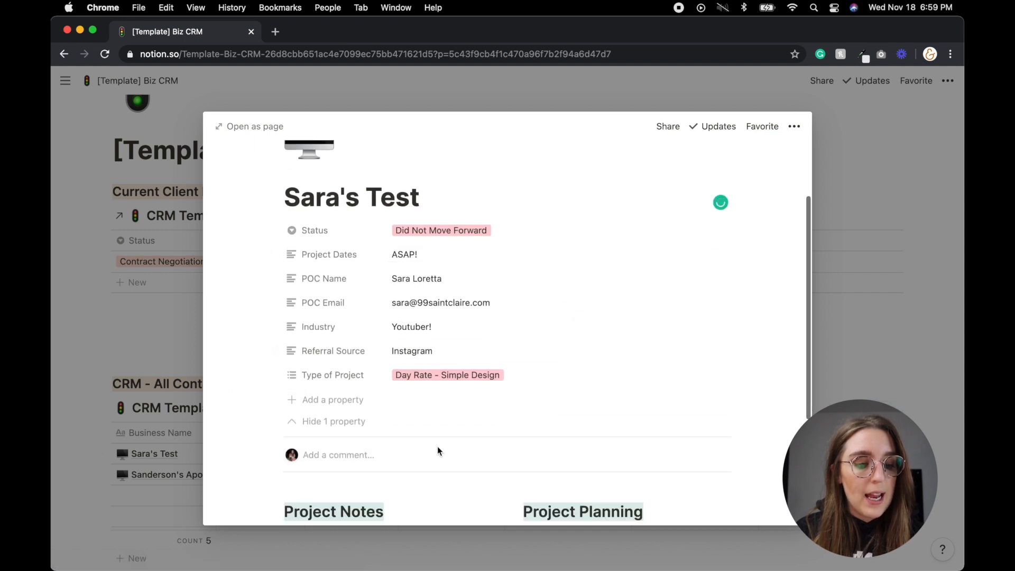
pyautogui.click(393, 460)
pyautogui.write('Di')
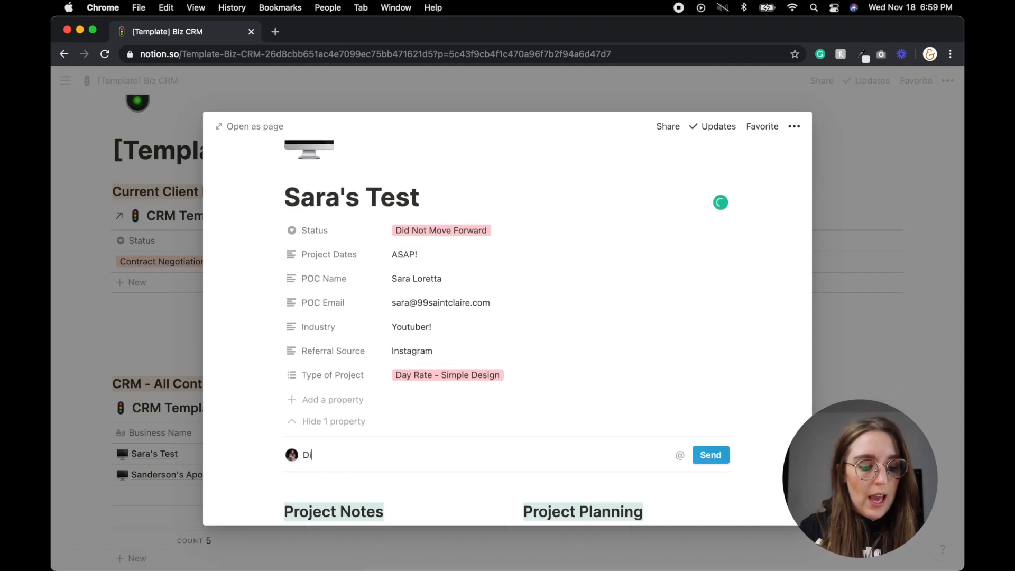
pyautogui.write('d not m')
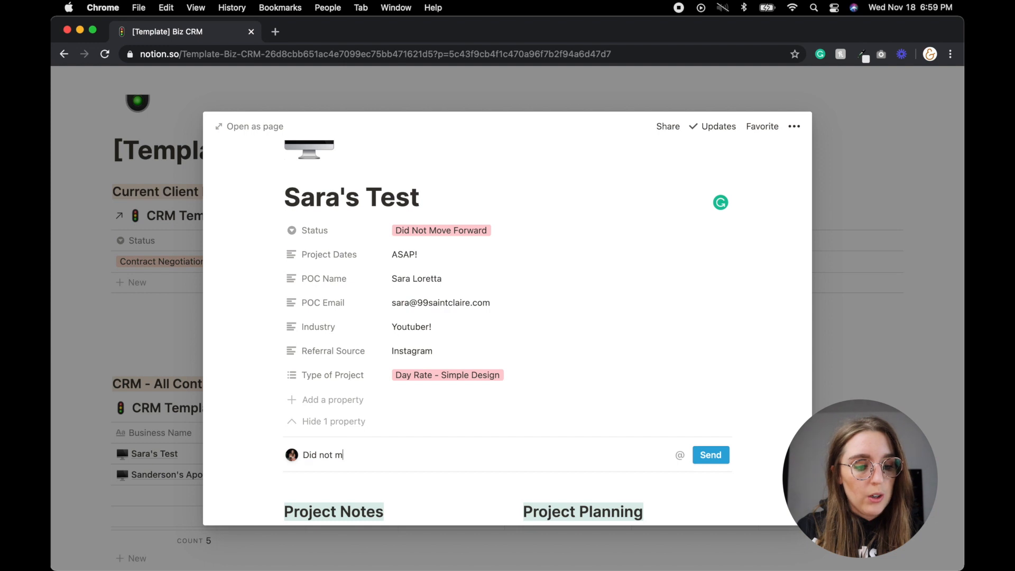
pyautogui.write('ove forward due to fn')
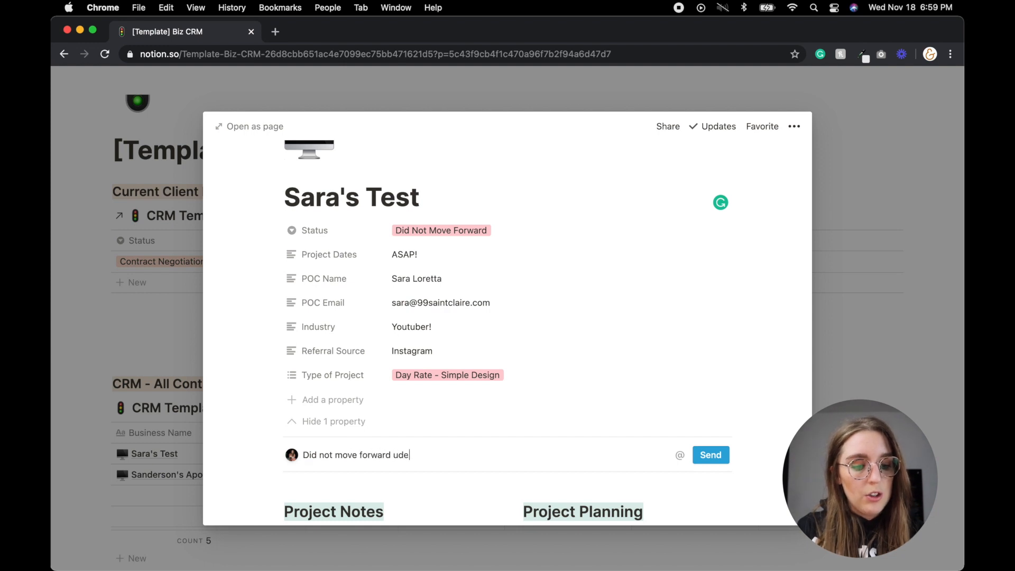
pyautogui.press('BackSpace')
pyautogui.write('unding. Rewachout')
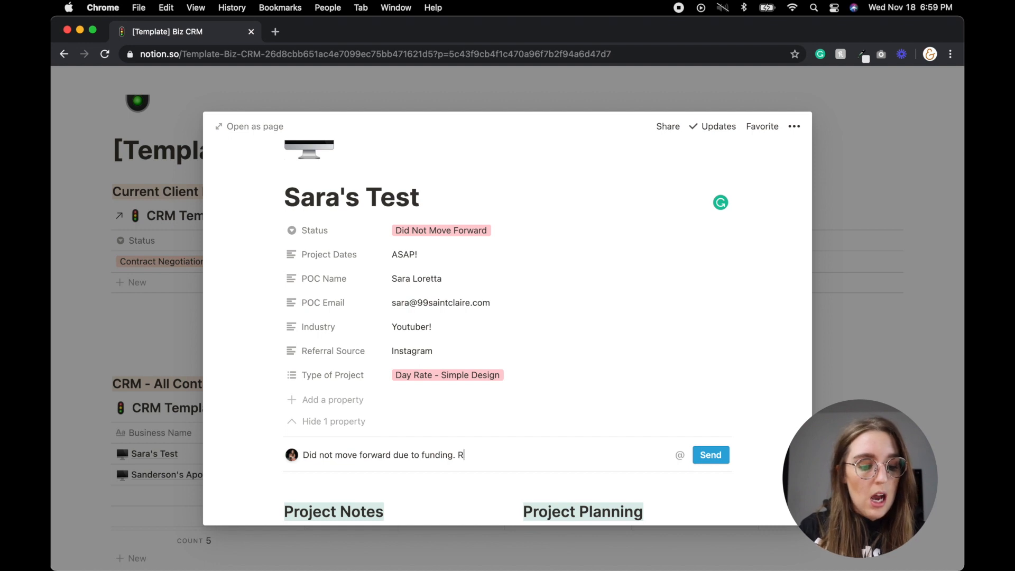
pyautogui.press('BackSpace')
pyautogui.press('BackSpace')
pyautogui.press('BackSpace')
pyautogui.press('BackSpace')
pyautogui.press('BackSpace')
pyautogui.press('BackSpace')
pyautogui.press('BackSpace')
pyautogui.write('ac')
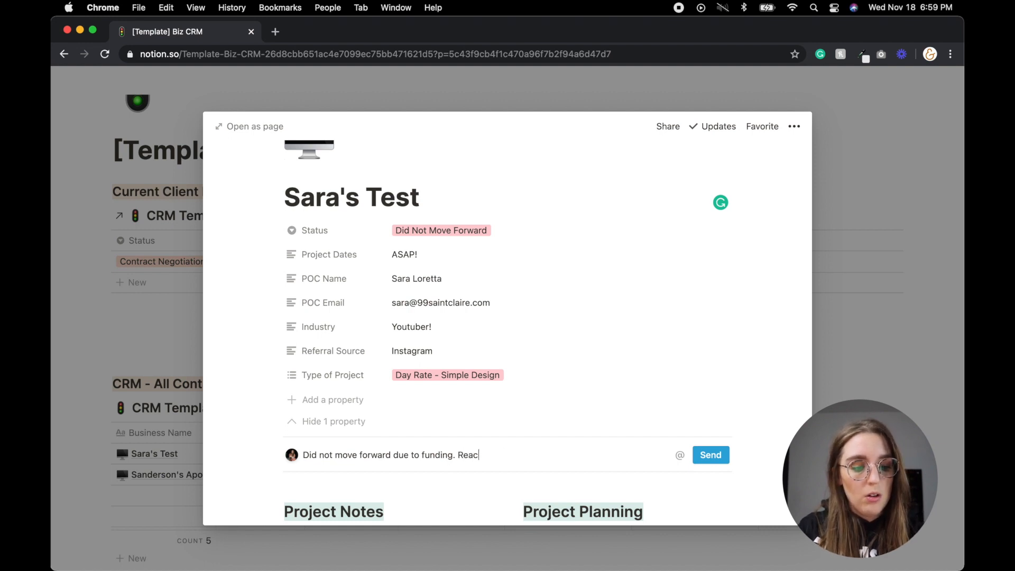
pyautogui.write('h out in 6 mon')
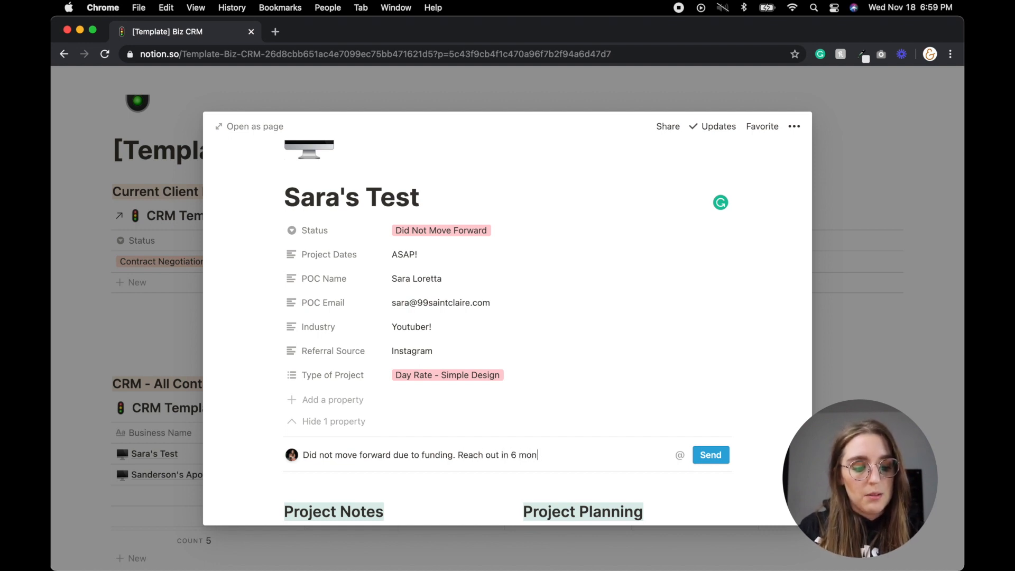
pyautogui.write('ths to')
pyautogui.press('BackSpace')
pyautogui.press('BackSpace')
pyautogui.press('BackSpace')
pyautogui.press('BackSpace')
pyautogui.press('BackSpace')
pyautogui.press('BackSpace')
pyautogui.press('BackSpace')
pyautogui.press('BackSpace')
pyautogui.press('BackSpace')
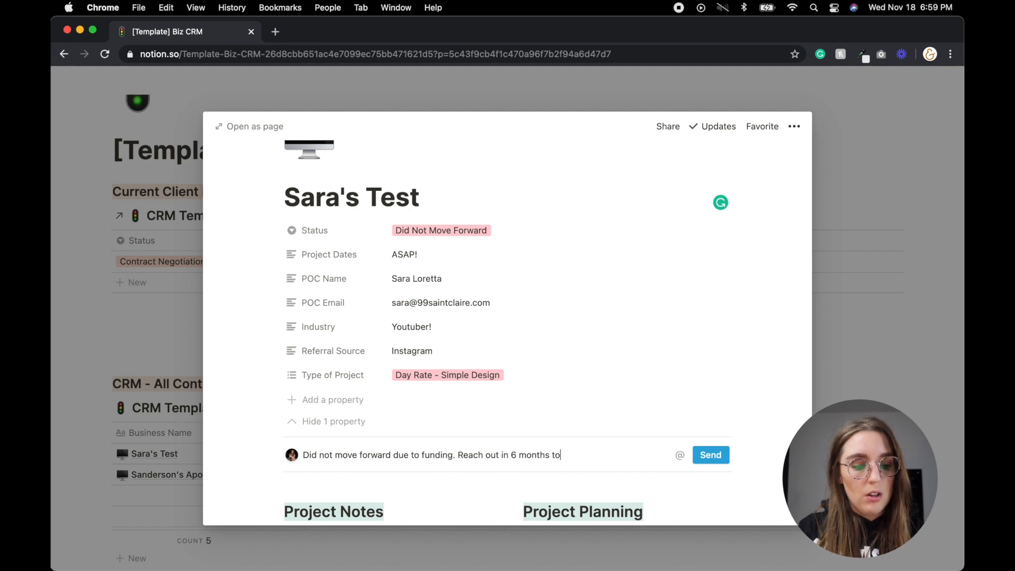
pyautogui.press('BackSpace')
pyautogui.press('BackSpace')
pyautogui.press('BackSpace')
pyautogui.write('90 days')
pyautogui.press('BackSpace')
pyautogui.write('days to kickstart again.')
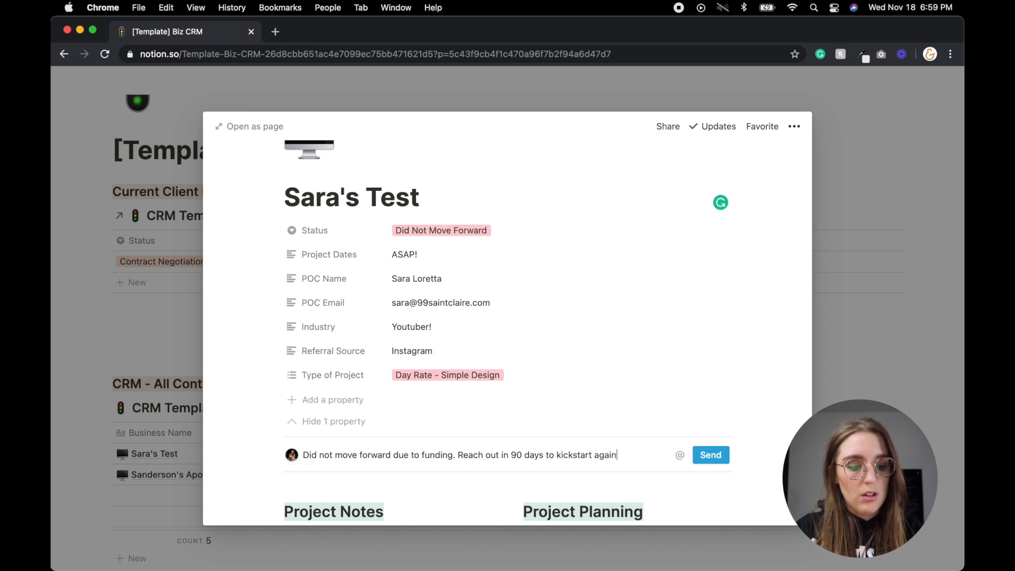
pyautogui.click(711, 455)
pyautogui.press('Escape')
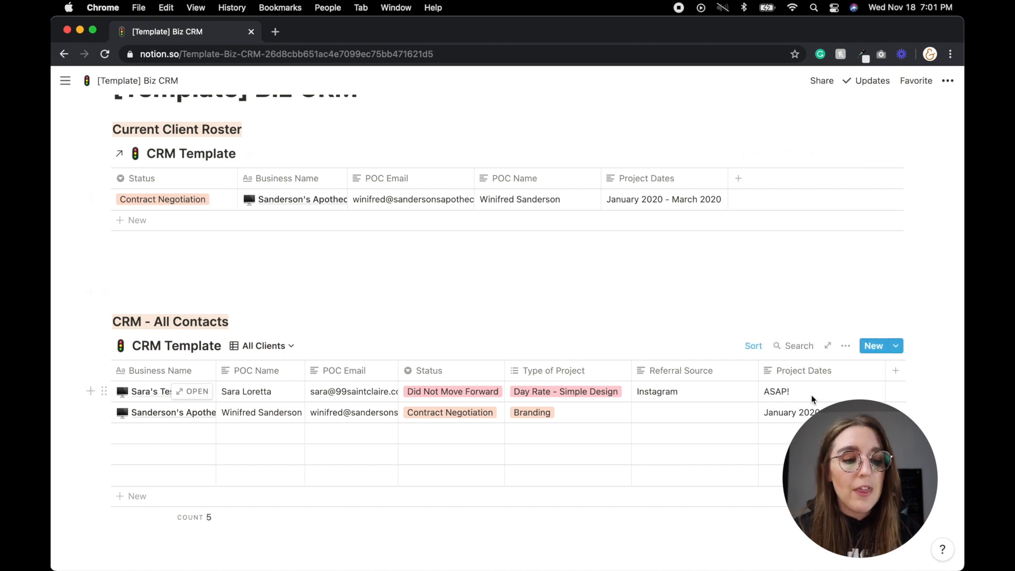
# - Add a Networking Notes property column to All Contacts and start a new contact row
pyautogui.hscroll(1, 814, 397)
pyautogui.click(898, 376)
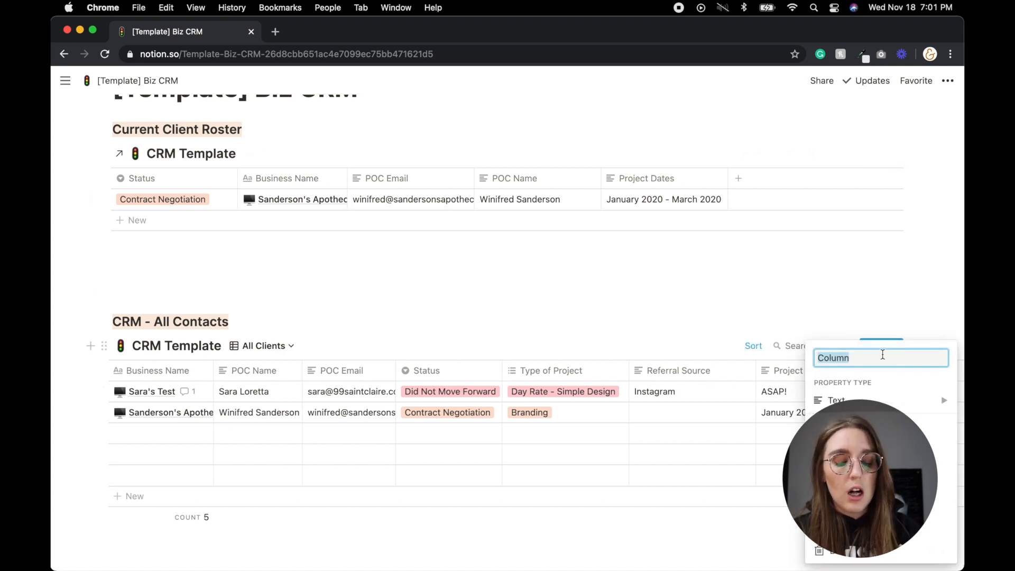
pyautogui.write('Notes')
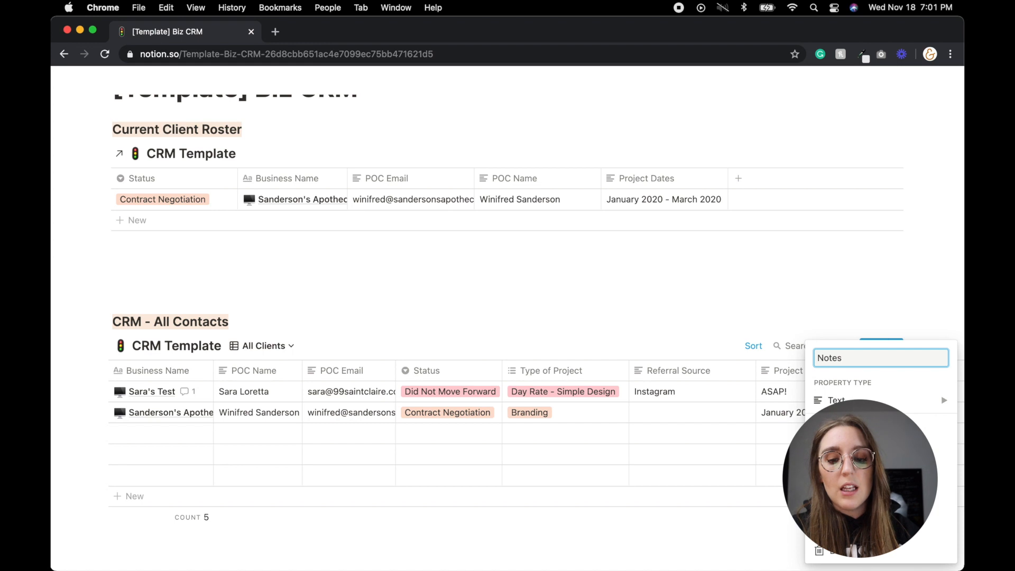
pyautogui.press('BackSpace')
pyautogui.press('BackSpace')
pyautogui.press('BackSpace')
pyautogui.press('BackSpace')
pyautogui.write('etworking')
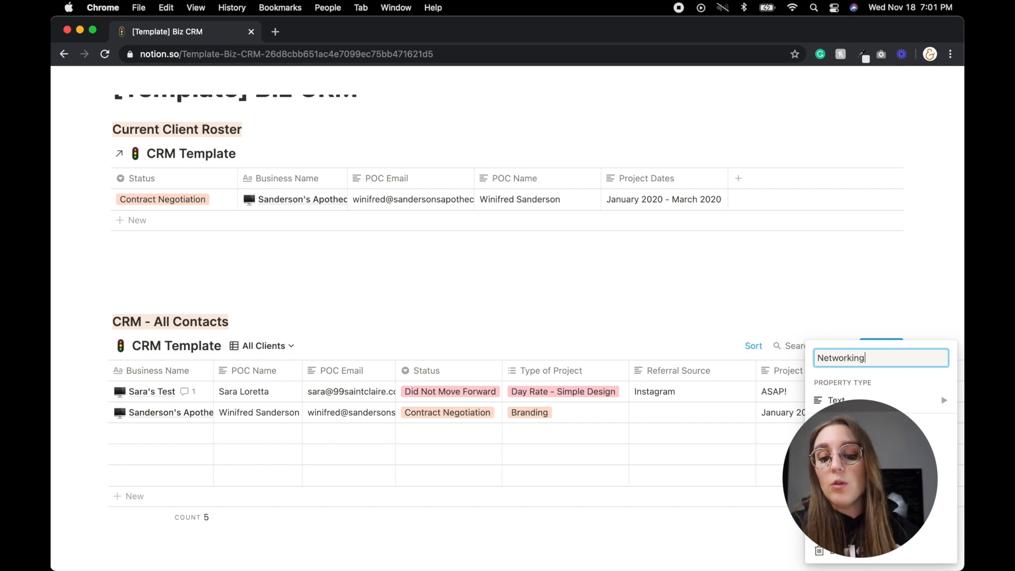
pyautogui.write(' Notes')
pyautogui.press('Return')
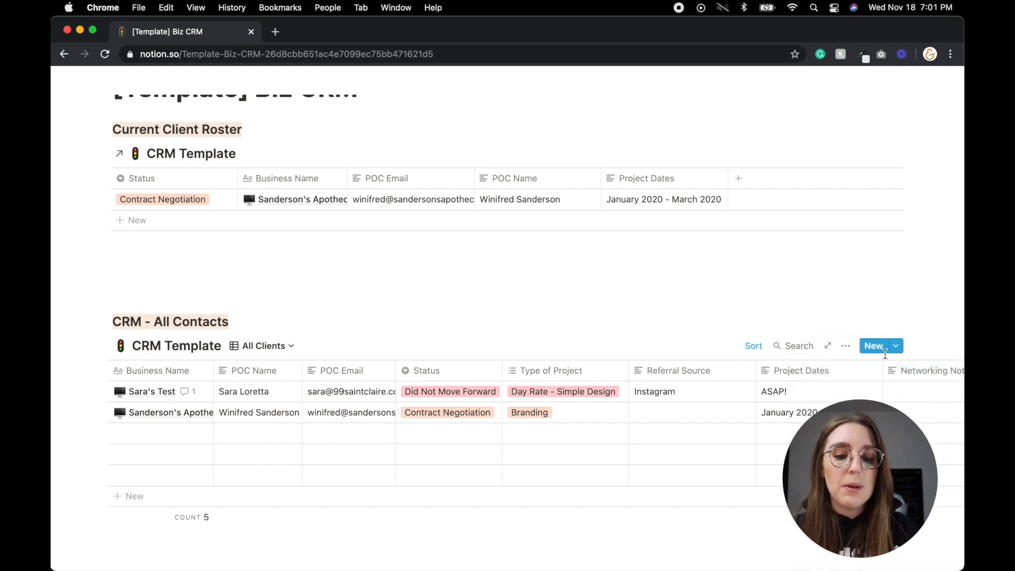
pyautogui.click(144, 430)
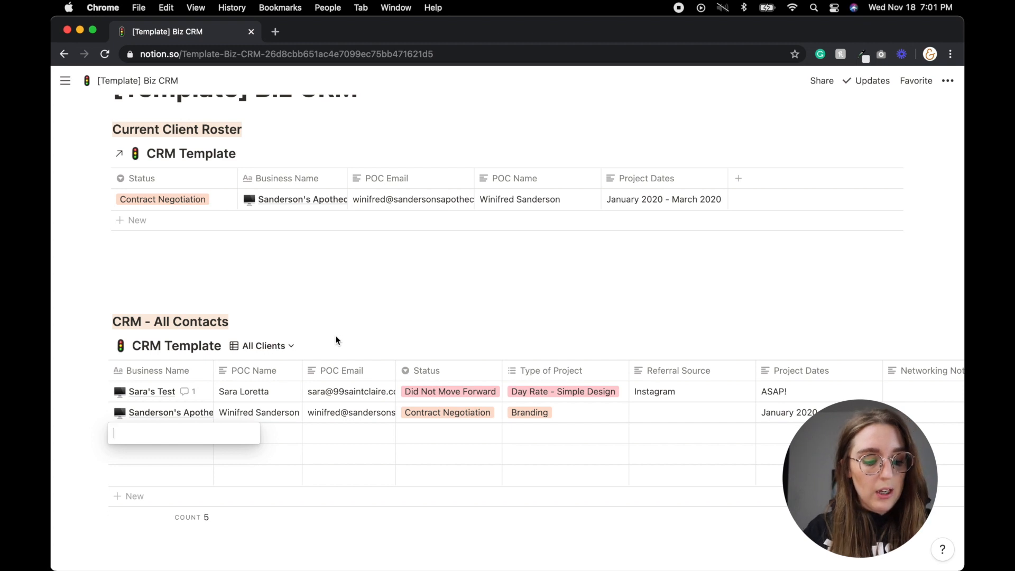
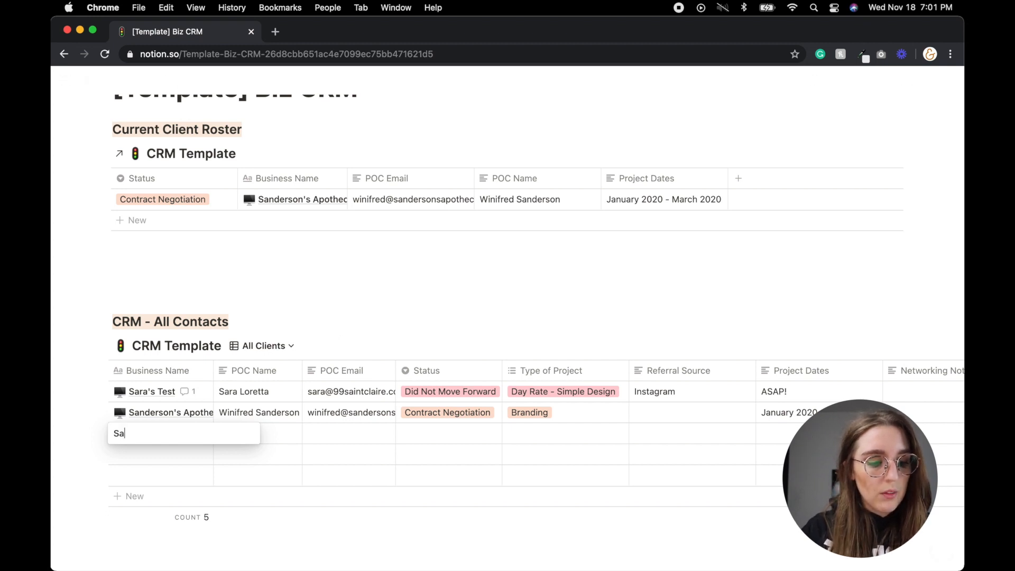
# - Enter the new contact's business name and POC e-mail address
pyautogui.press('Tab')
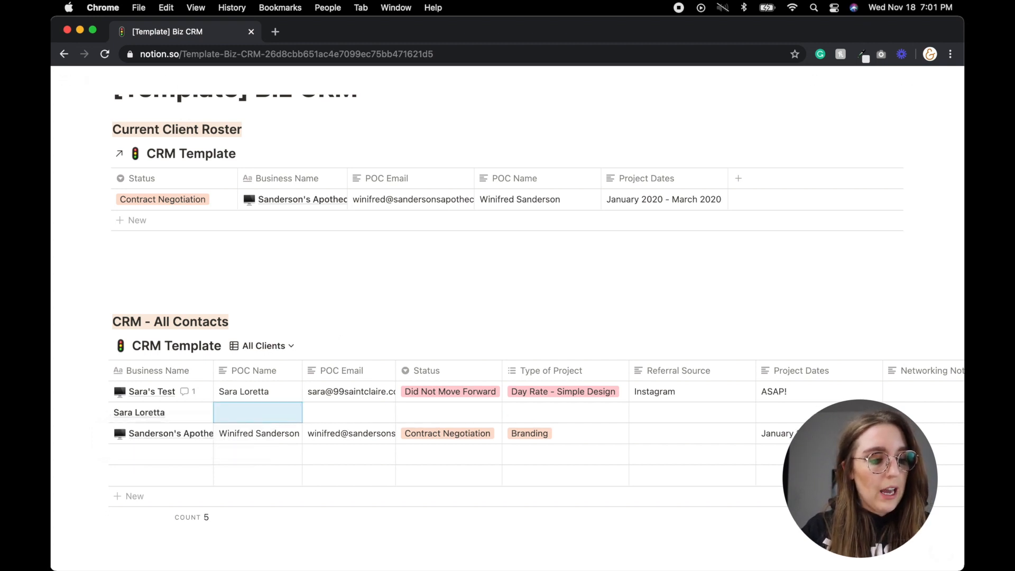
pyautogui.press('Right')
pyautogui.press('Right')
pyautogui.press('Left')
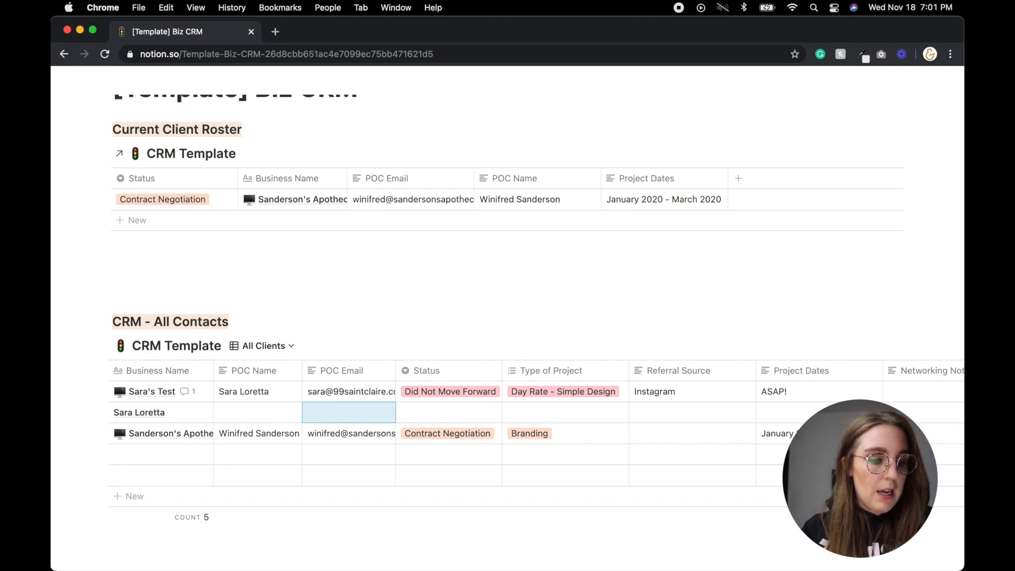
pyautogui.press('Tab')
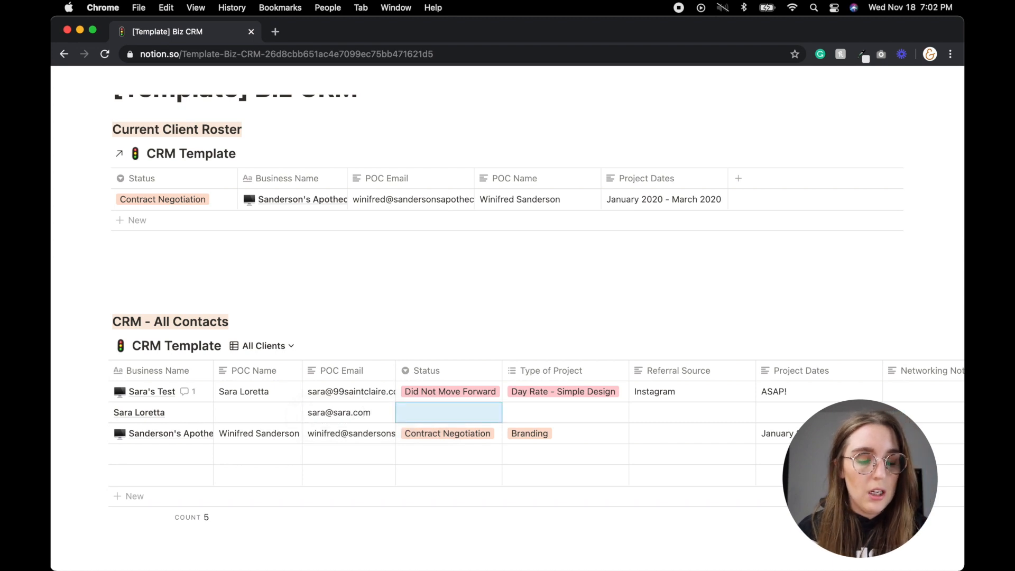
# - Set the new contact's Networking Notes to 'Wordpress Developer'
pyautogui.hscroll(4, 561, 391)
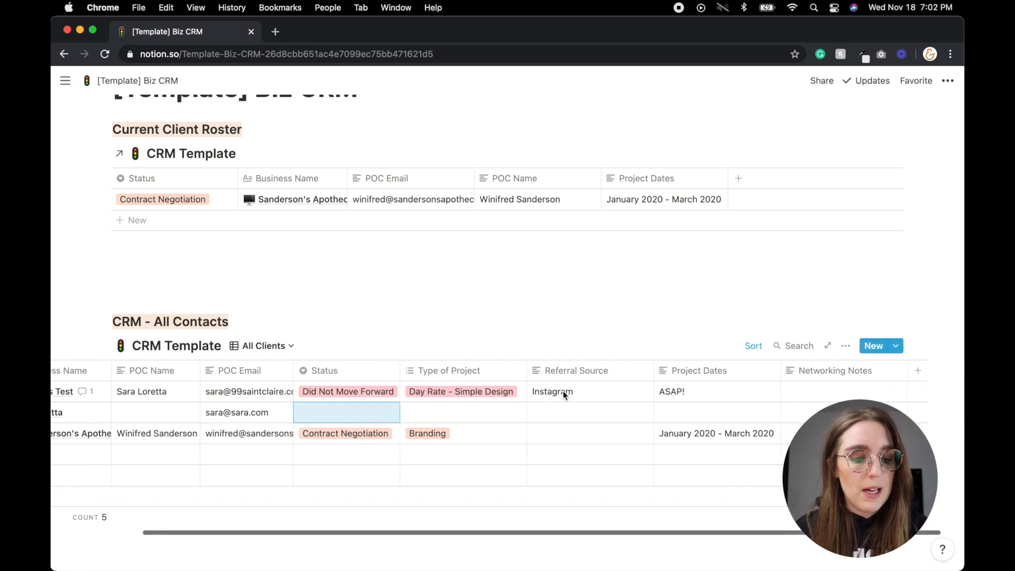
pyautogui.hscroll(1, 562, 391)
pyautogui.click(777, 416)
pyautogui.write('Website')
pyautogui.press('BackSpace')
pyautogui.press('BackSpace')
pyautogui.press('BackSpace')
pyautogui.press('BackSpace')
pyautogui.press('BackSpace')
pyautogui.press('BackSpace')
pyautogui.write('ordpress De')
pyautogui.press('Return')
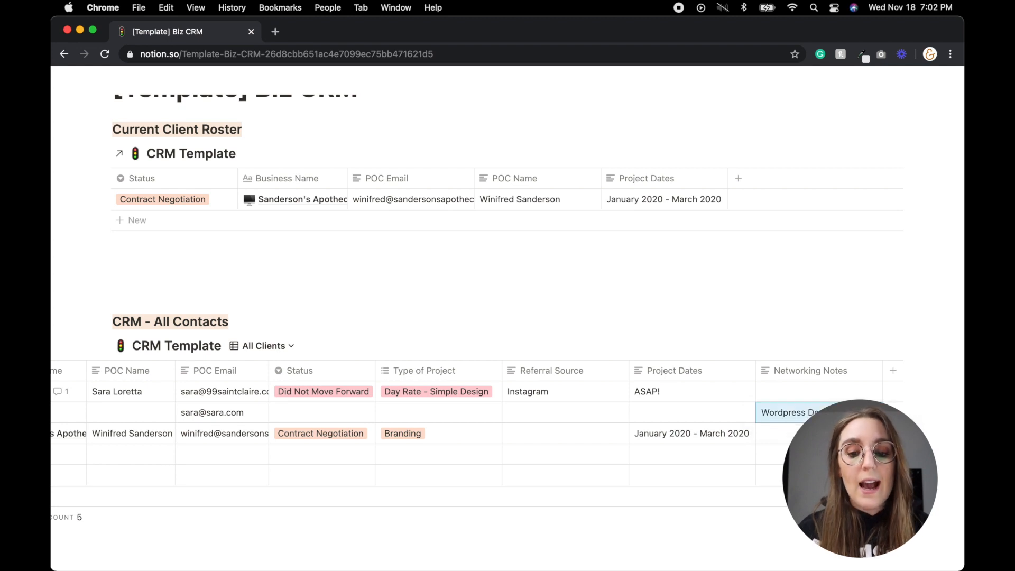
pyautogui.hscroll(-3, 531, 395)
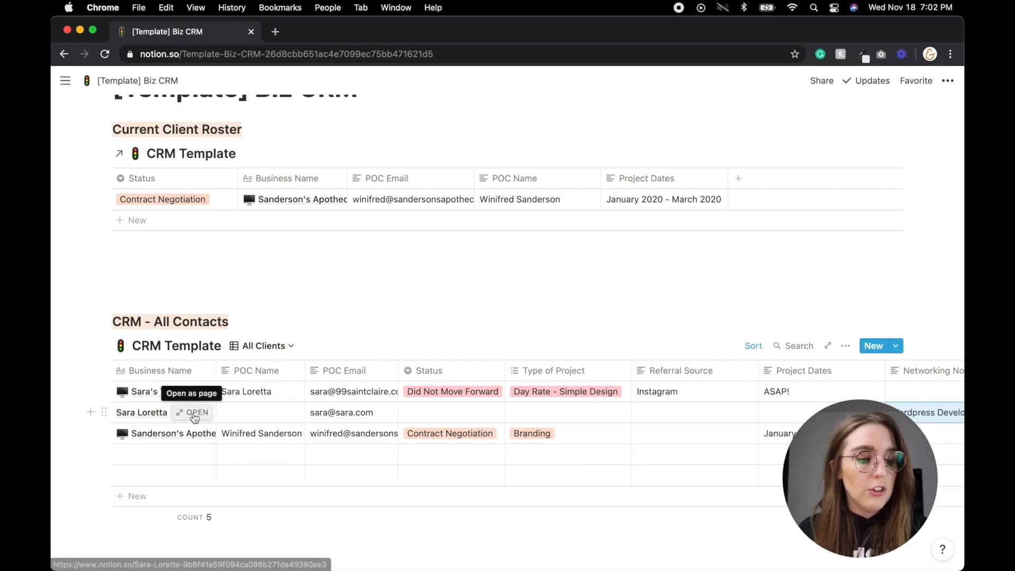
# - Write an empty-page note: met at a networking event, Wordpress developer, follow up for future projects
pyautogui.click(194, 418)
pyautogui.scroll(-3, 568, 417)
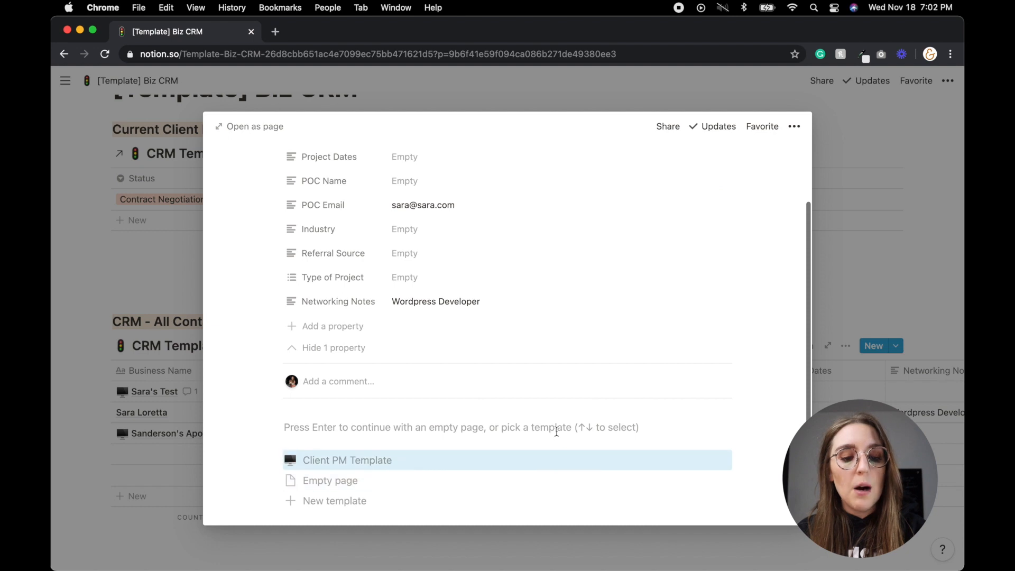
pyautogui.scroll(-3, 556, 431)
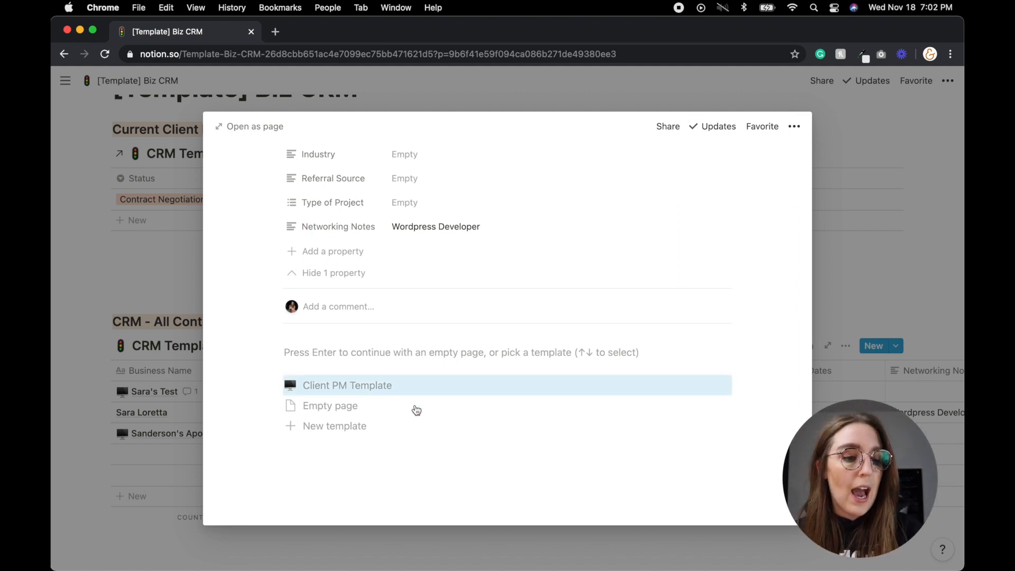
pyautogui.click(381, 411)
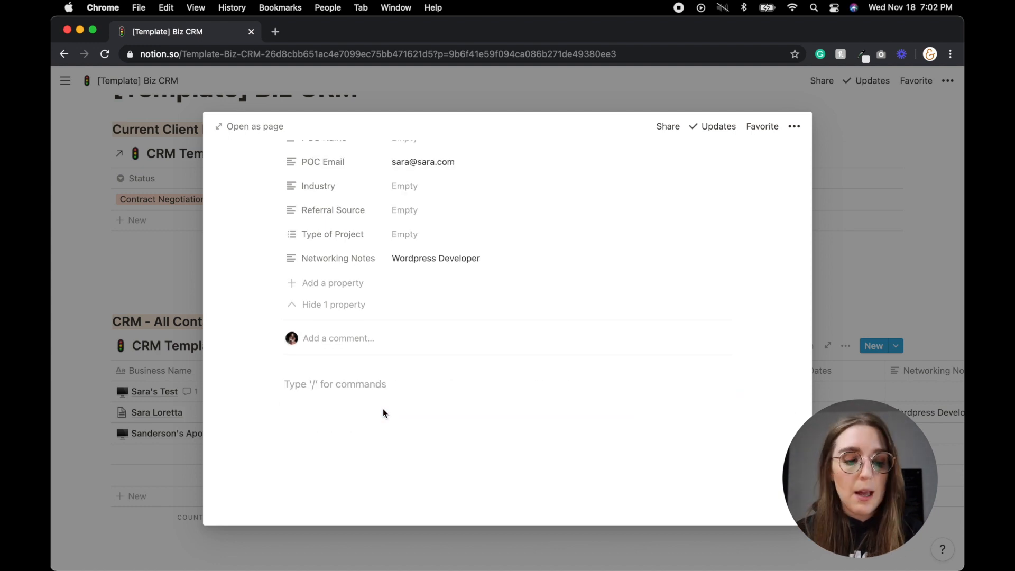
pyautogui.write("Met Sara at a networking event, she's an amazing Wordpress developer - need to followup for")
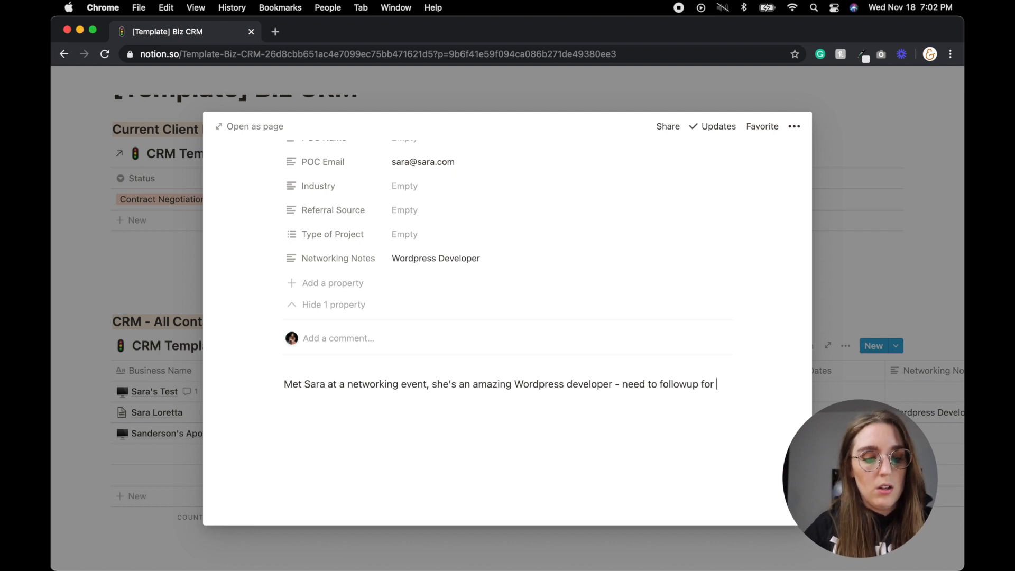
pyautogui.write('future')
pyautogui.press('BackSpace')
pyautogui.write('re')
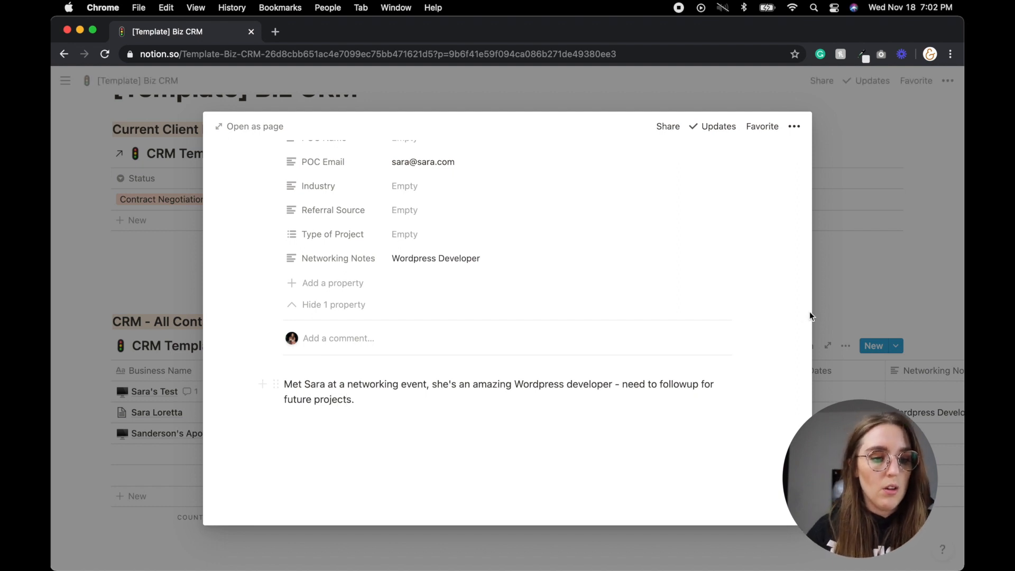
pyautogui.click(877, 303)
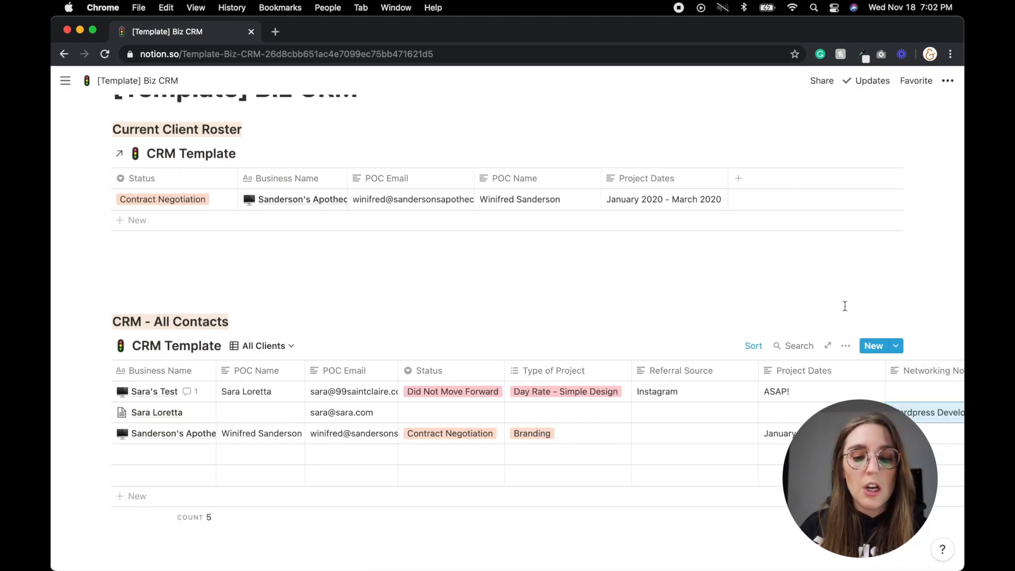